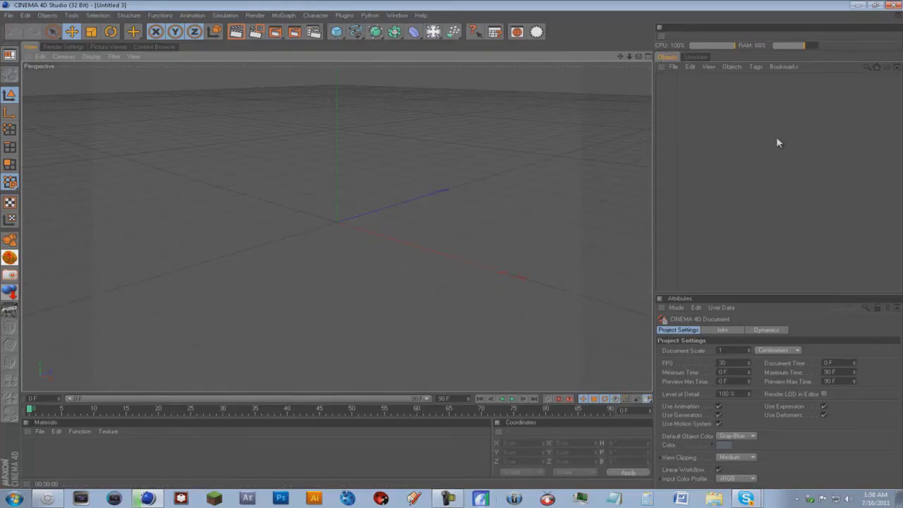
Open the plasma grenade_out image from the ian wallpapers folder inside picssss to view it as reference.
left_click(855, 7)
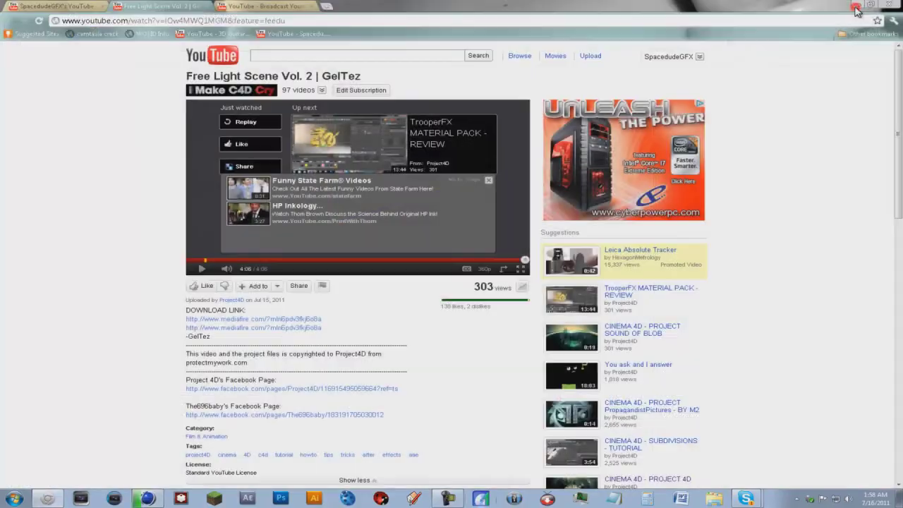
left_click(855, 7)
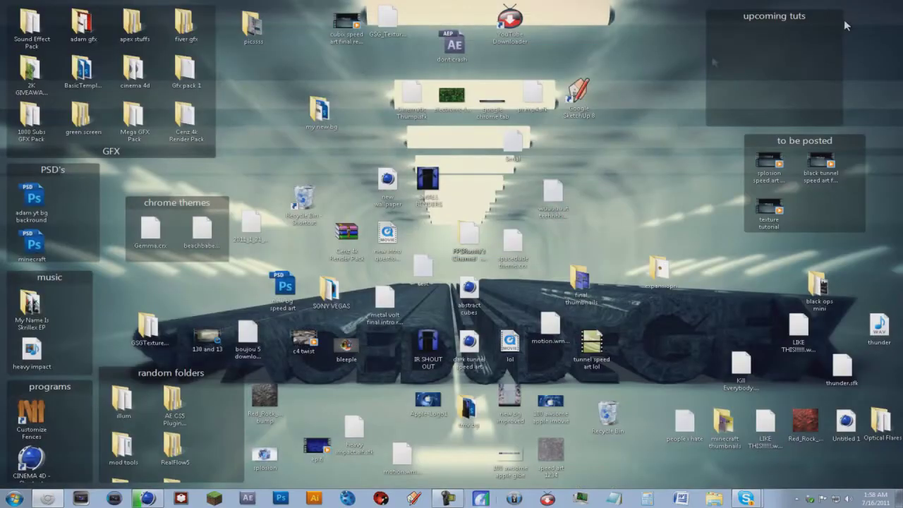
double_click(254, 27)
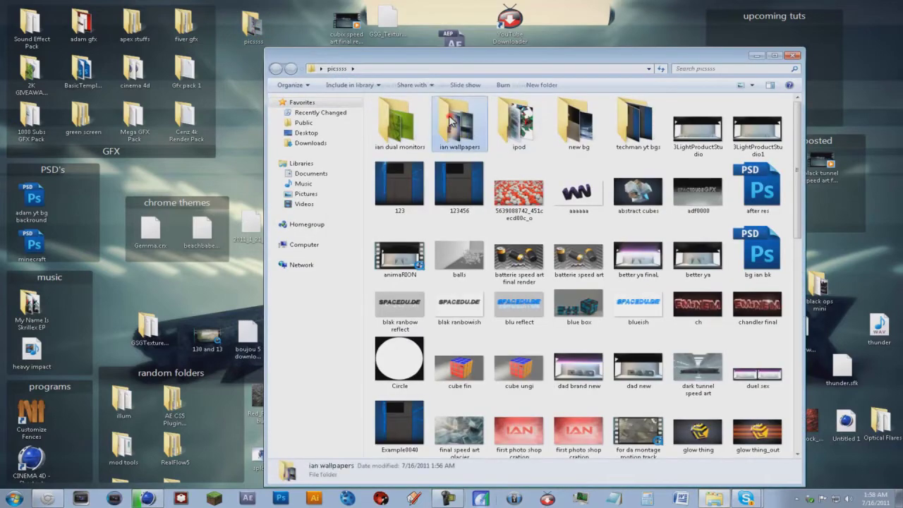
double_click(458, 123)
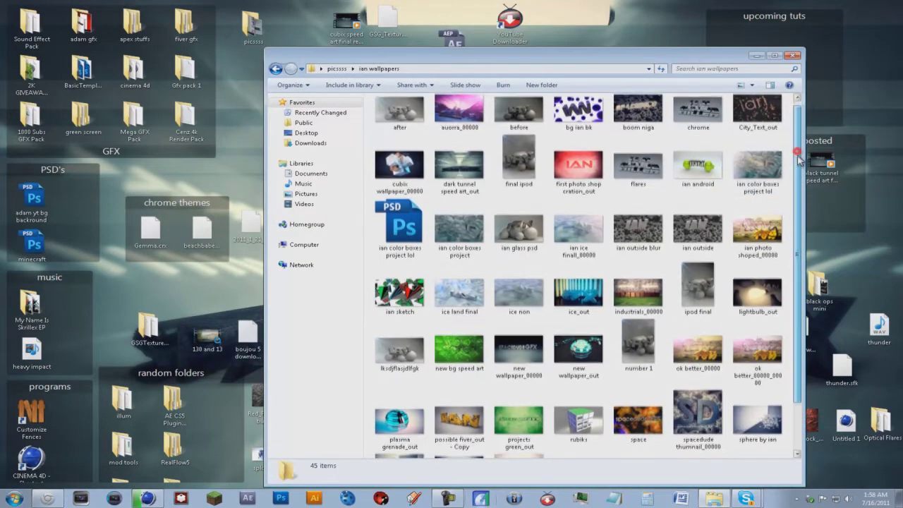
scroll(747, 212, "down", 1)
left_click(408, 394)
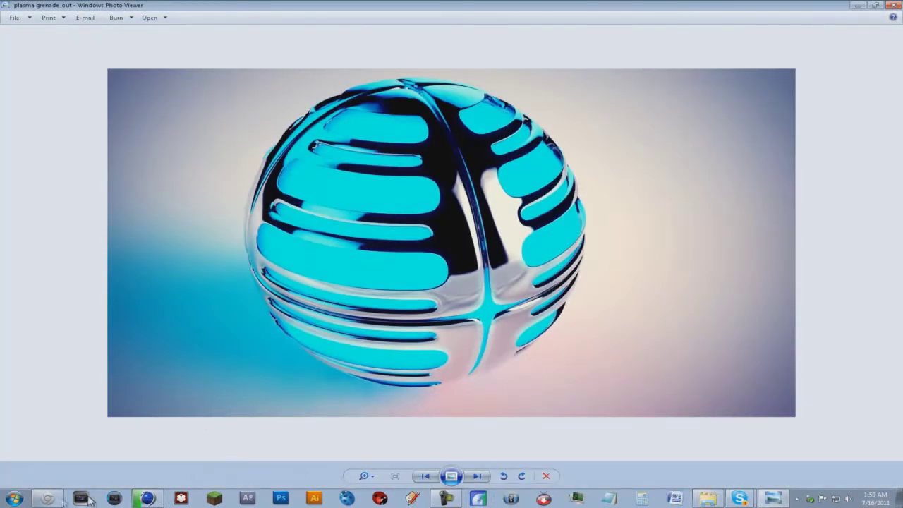
Switch to CINEMA 4D and add a sphere primitive to the empty scene.
left_click(147, 498)
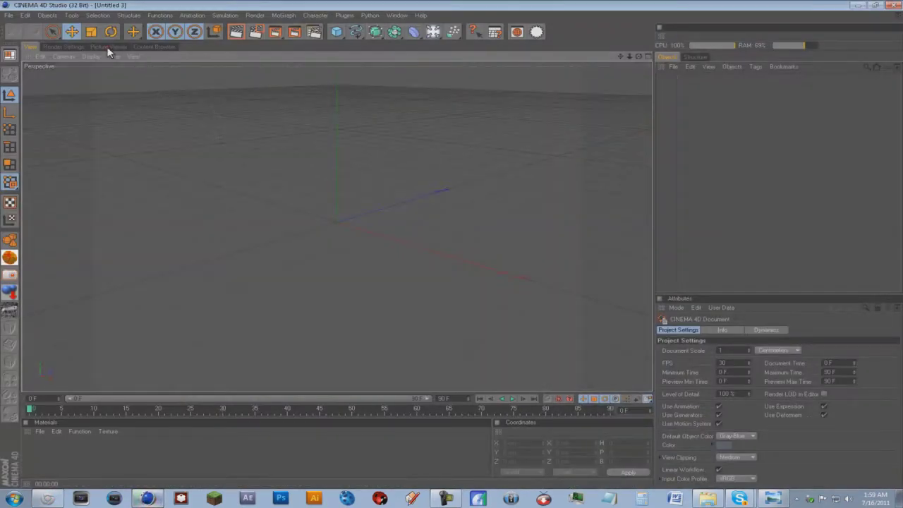
left_click(107, 48)
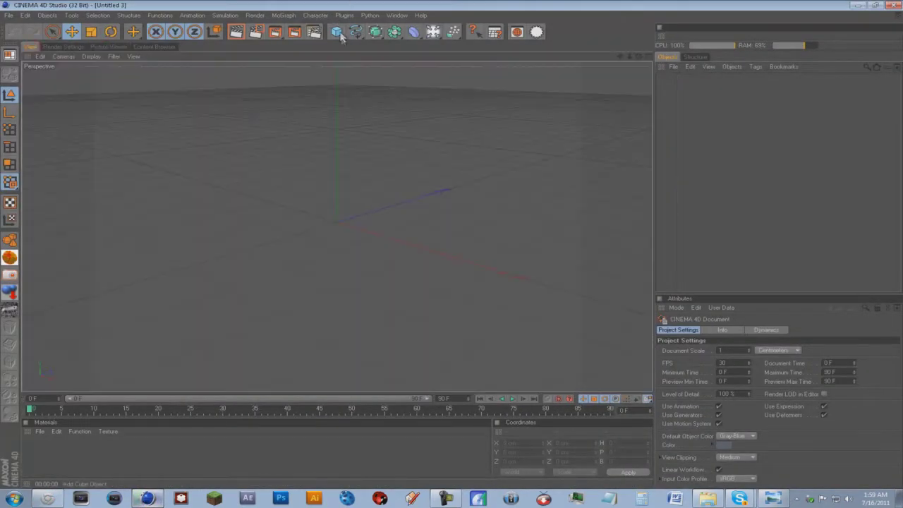
left_click(336, 31)
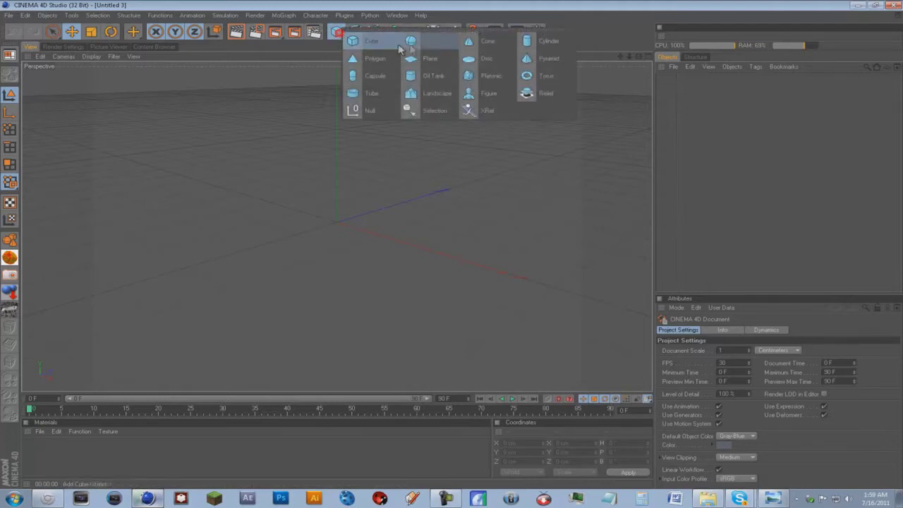
left_click(419, 45)
right_click_drag(447, 255, 605, 321, "alt")
Set the sphere's segments to 31 and turn off Render Perfect.
left_click(728, 359)
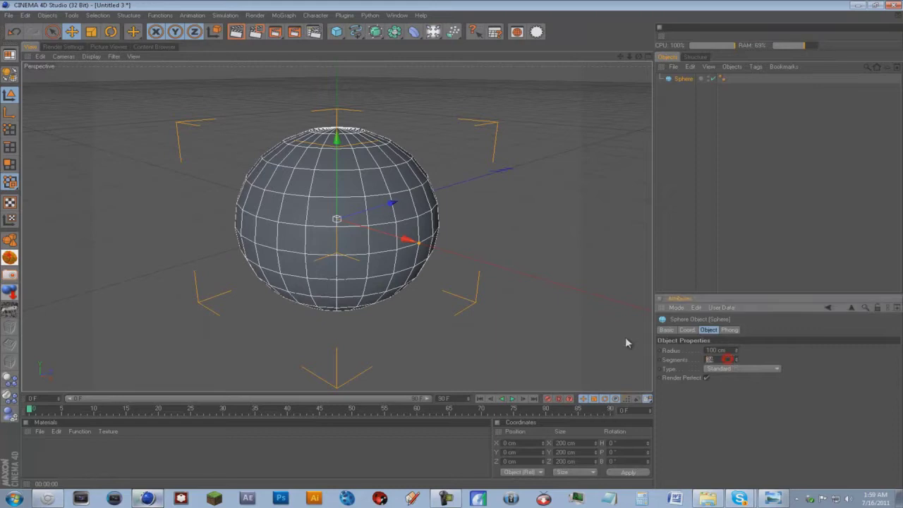
type("18")
left_click(706, 378)
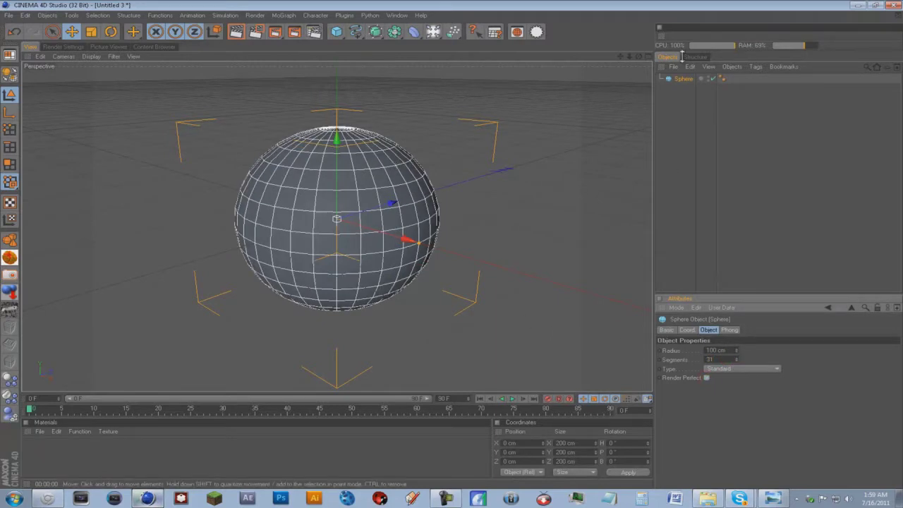
Compare the sphere with the plasma grenade_out reference image and return to the perspective view of the scene.
middle_click(405, 185)
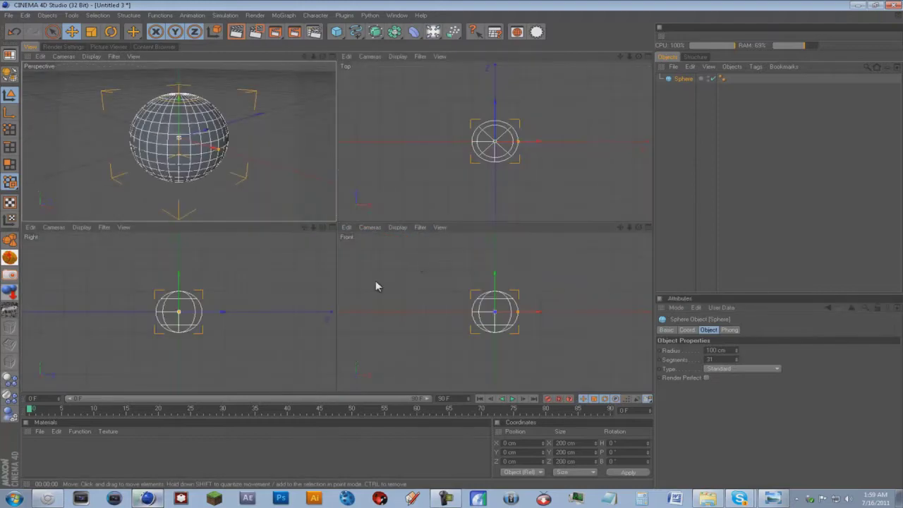
middle_click(184, 142)
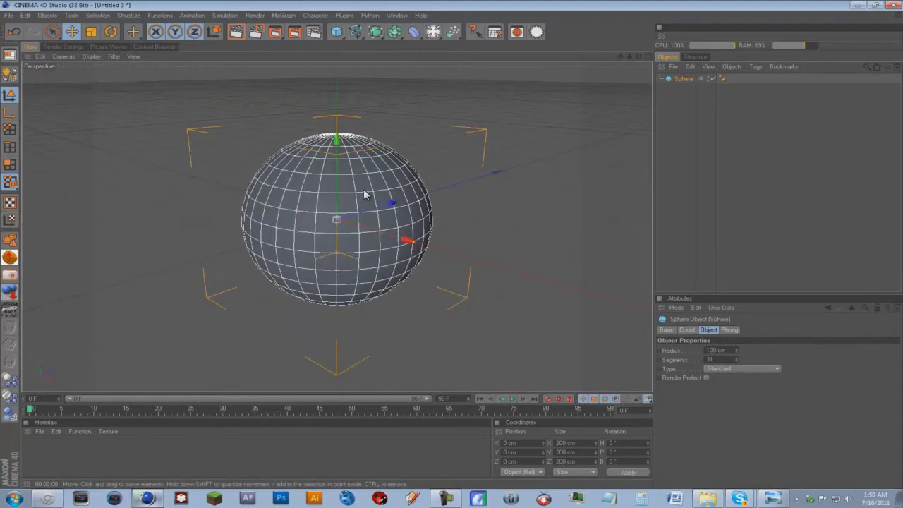
left_click(773, 498)
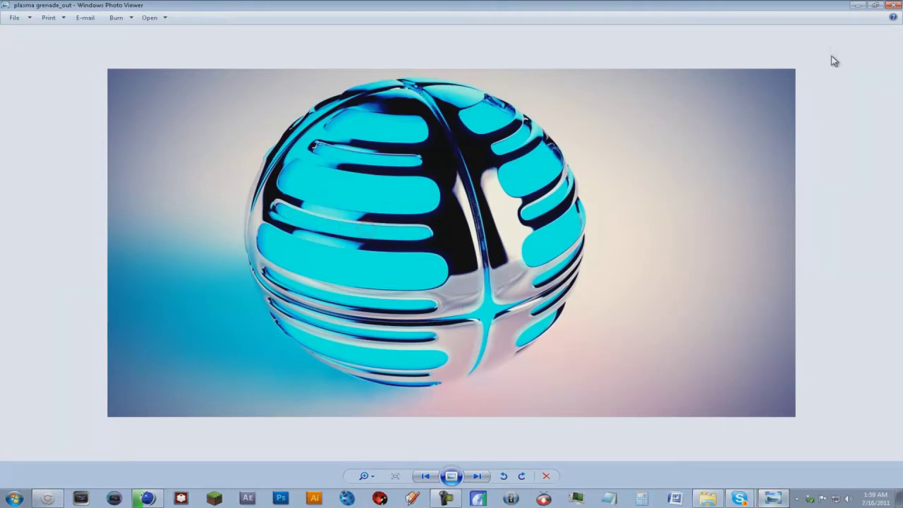
left_click(854, 6)
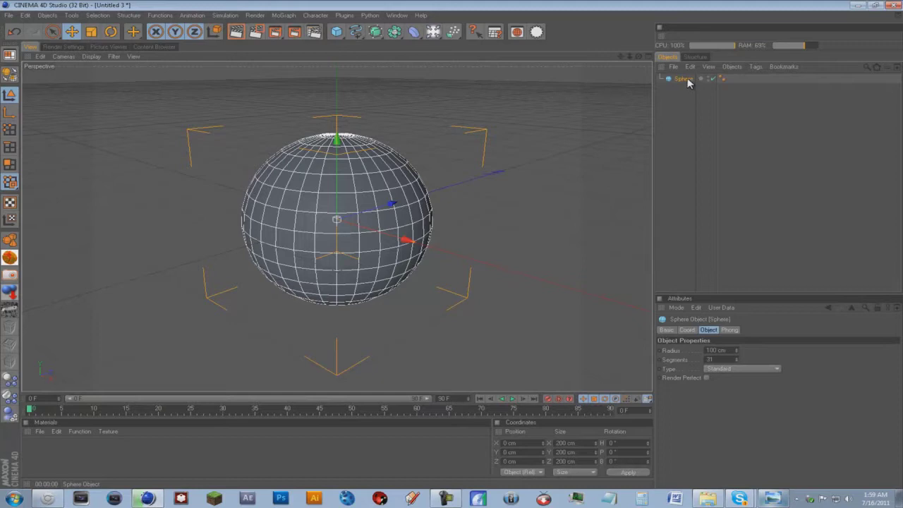
Duplicate the sphere in the object list and hide the original in the editor and renderer.
left_click_drag(688, 79, 688, 92, "ctrl")
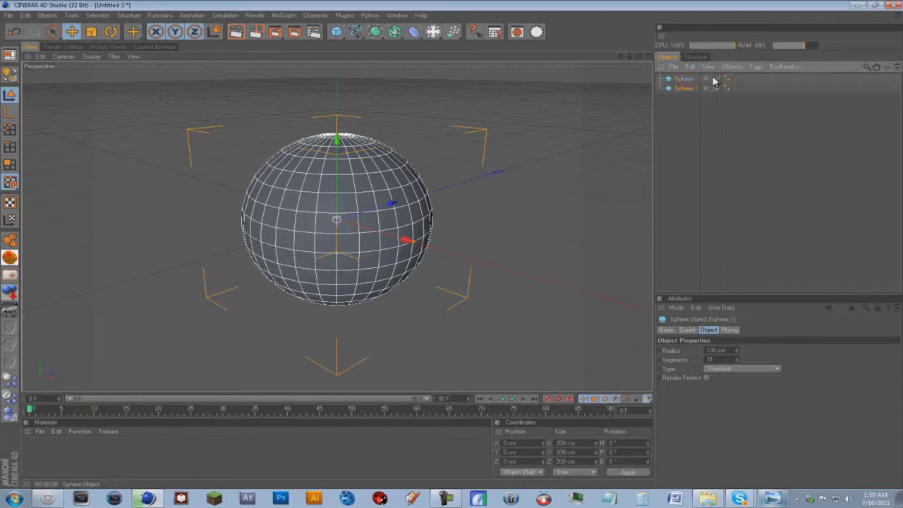
left_click(682, 78)
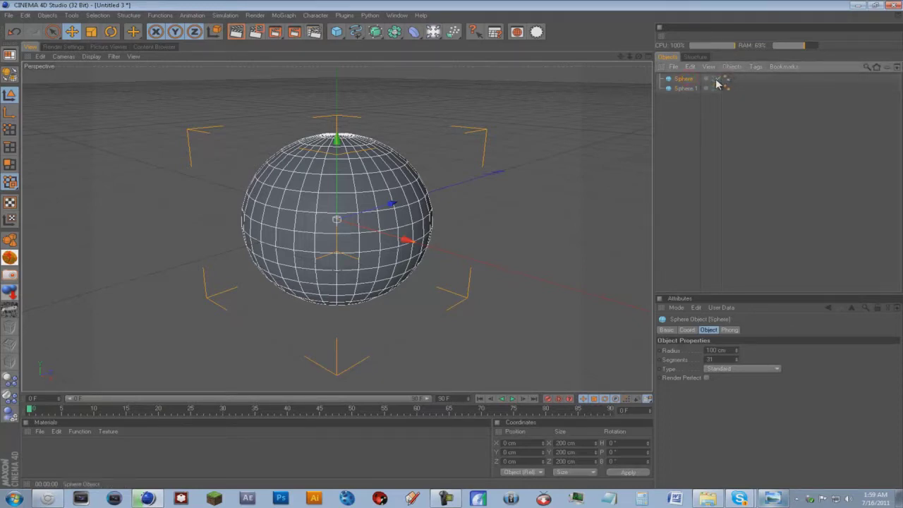
left_click(712, 79)
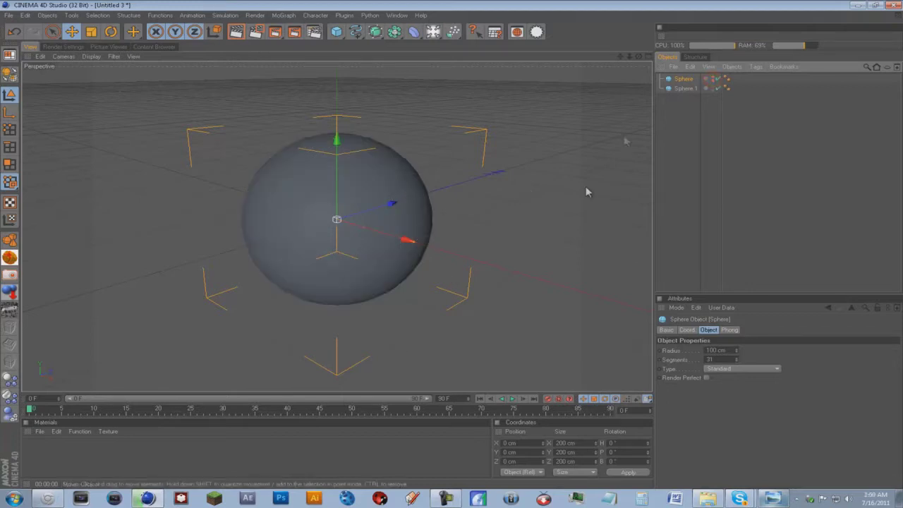
Convert the duplicate Sphere 1 into an editable polygon object.
left_click(695, 90)
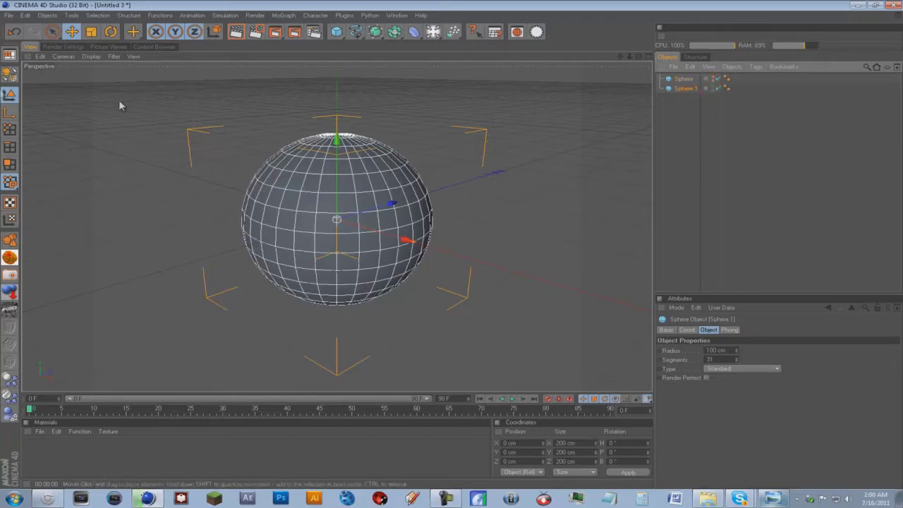
left_click(10, 73)
middle_click(326, 154)
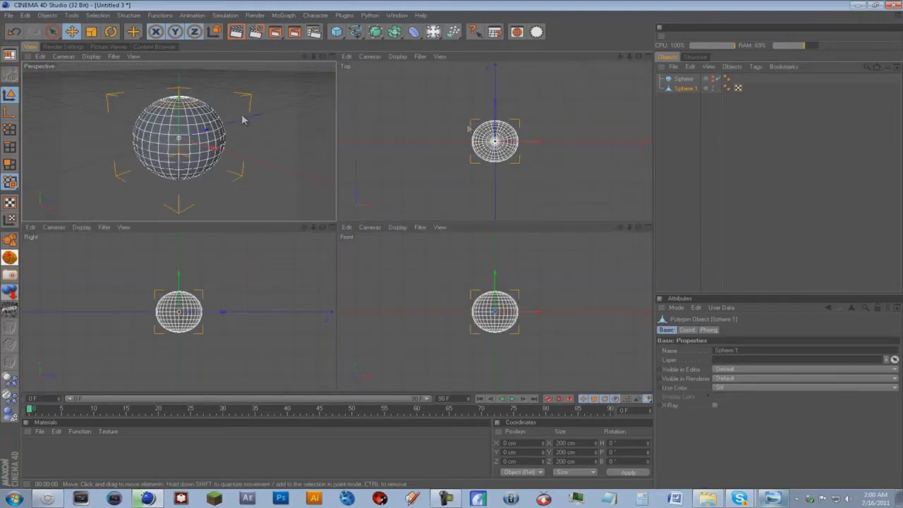
middle_click(209, 123)
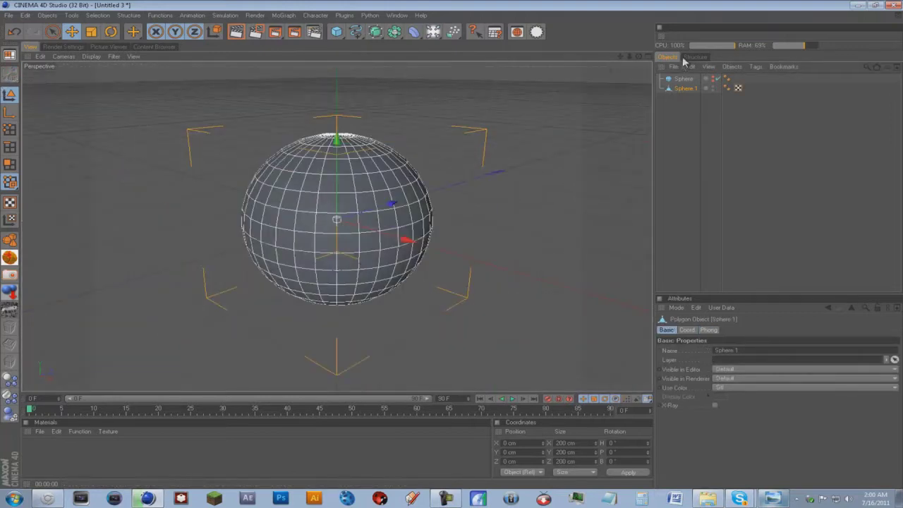
Select all polygons in the +X, +Z quarter of Sphere 1's upper half in the Top view with Live Selection.
left_click(648, 58)
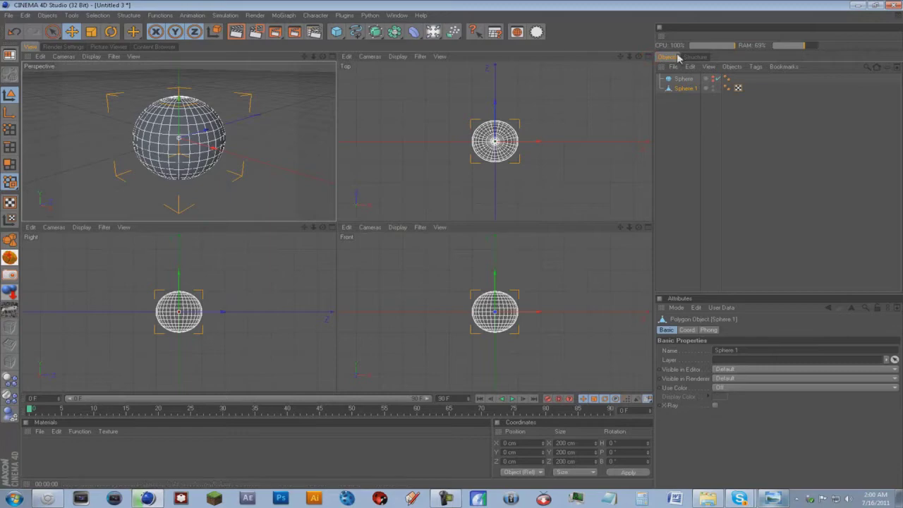
middle_click(598, 128)
scroll(397, 253, "up", 5)
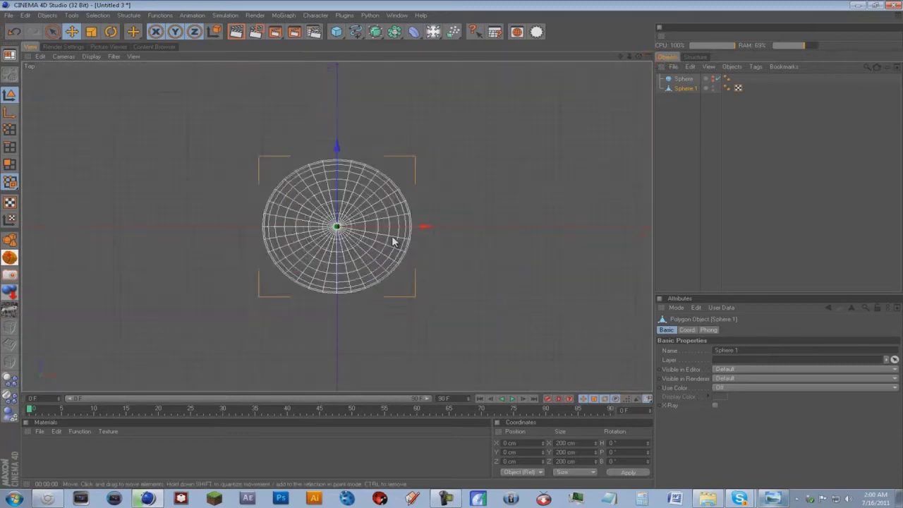
left_click(9, 165)
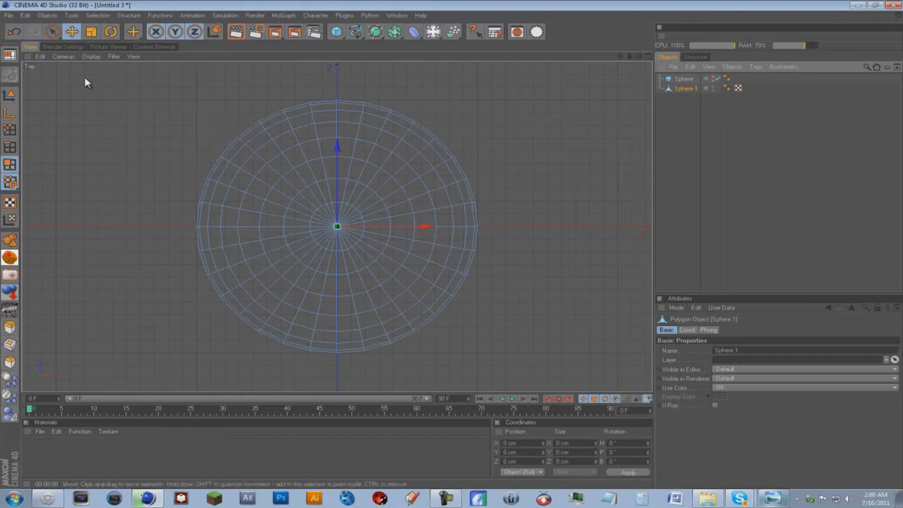
left_click(52, 31)
scroll(380, 146, "up", 2)
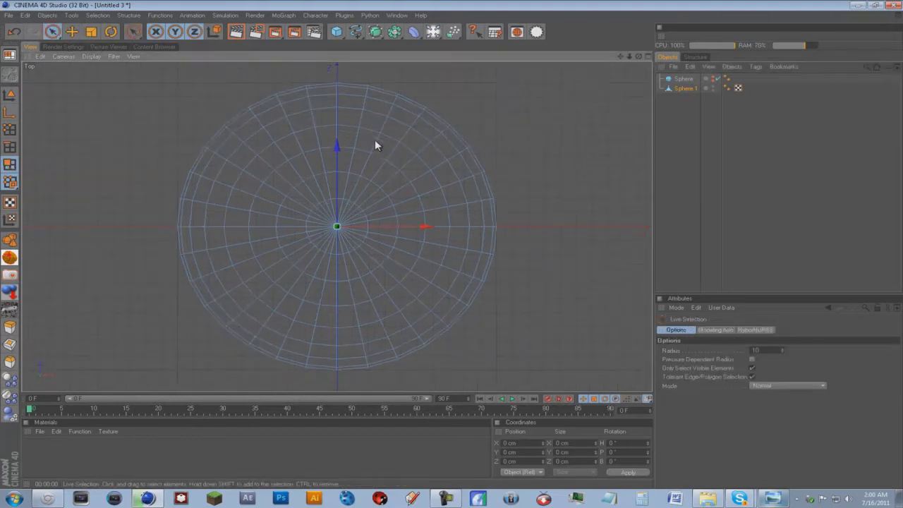
mouse_move(352, 88)
left_mouse_down()
mouse_move(422, 107)
mouse_move(497, 220)
mouse_move(393, 115)
mouse_move(353, 145)
mouse_move(350, 208)
mouse_move(361, 218)
mouse_move(455, 219)
mouse_move(423, 180)
mouse_move(493, 211)
mouse_move(374, 183)
mouse_move(342, 206)
left_mouse_up()
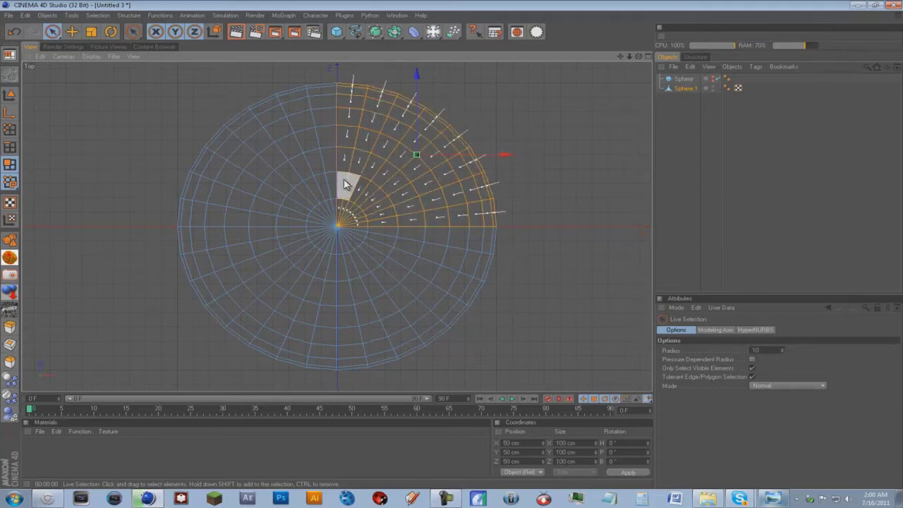
middle_click(511, 166)
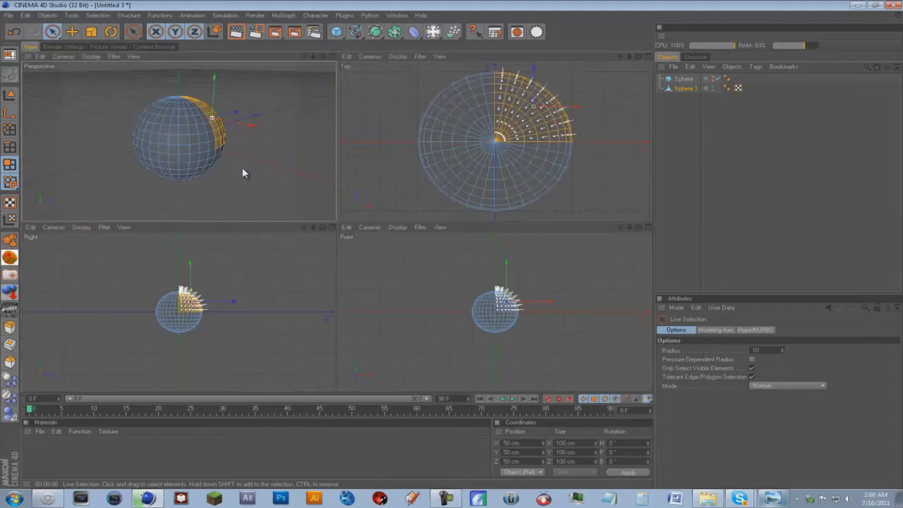
middle_click(242, 167)
left_click_drag(638, 58, 403, 230)
scroll(403, 230, "up", 2)
left_click_drag(620, 58, 452, 244)
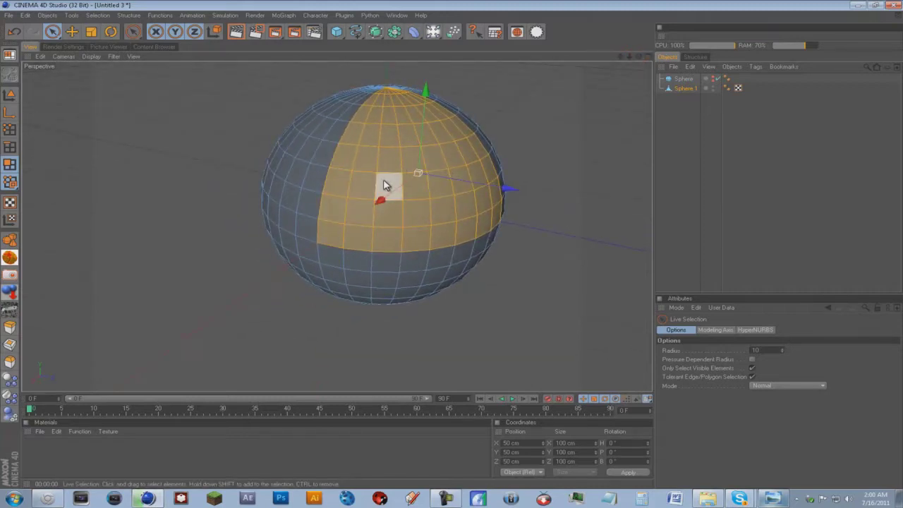
Try Explode Segments on the selected polygon quarter of Sphere 1.
key("v")
mouse_move(345, 171)
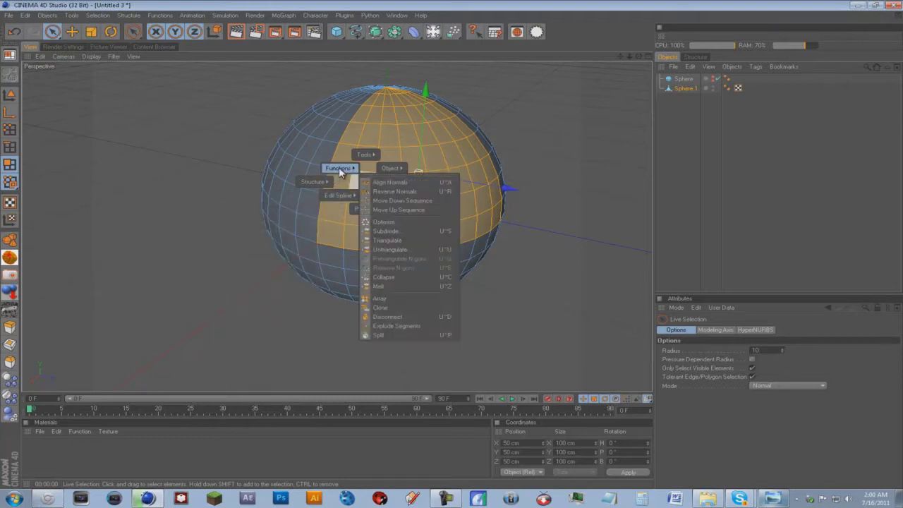
left_click(392, 327)
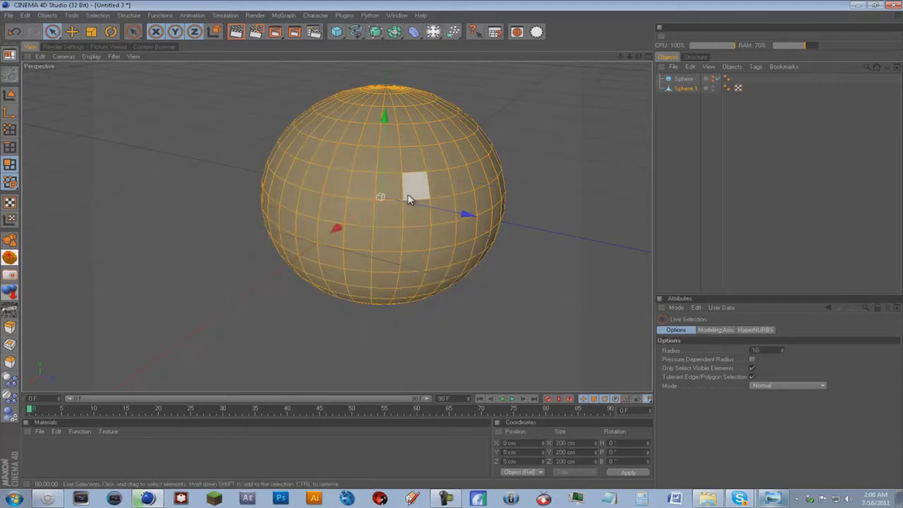
left_click(416, 211)
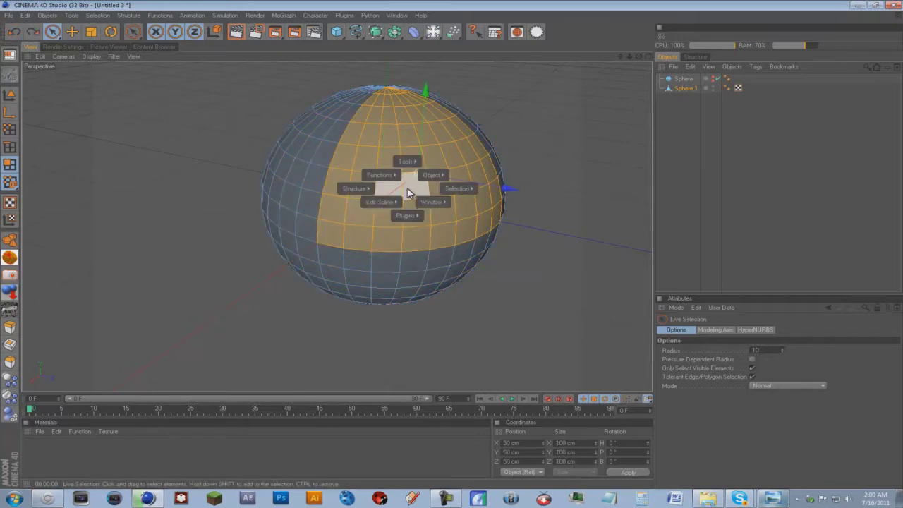
Split the selected polygon quarter of Sphere 1 into a separate object.
mouse_move(393, 177)
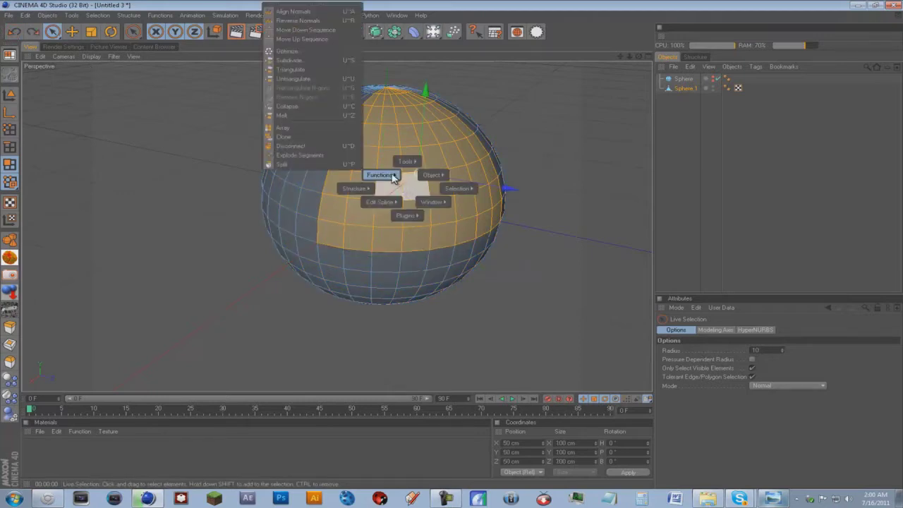
left_click(348, 165)
key("v")
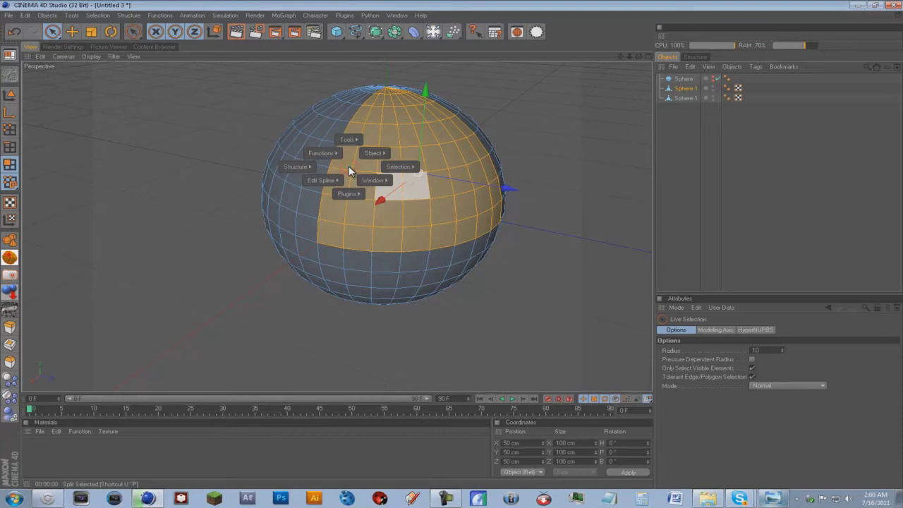
left_click(736, 141)
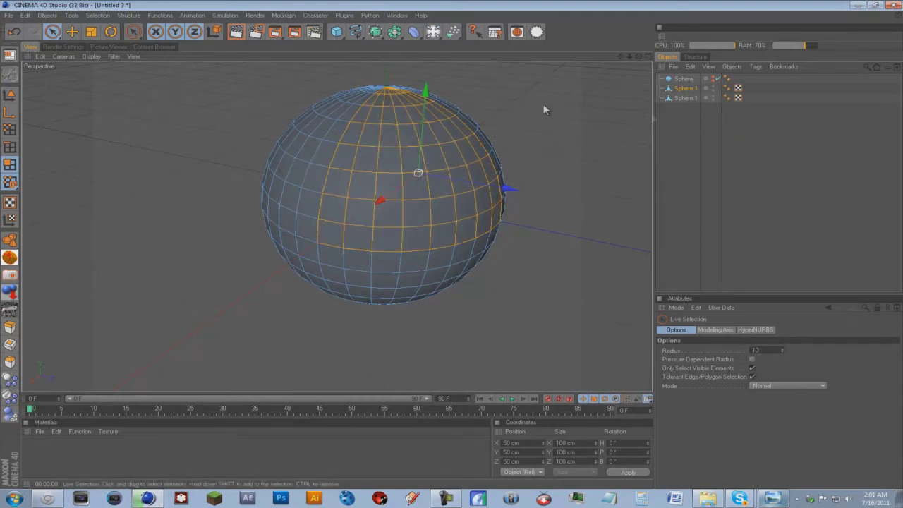
Inspect the split-off quarter piece in the viewport and reselect the full Sphere 1 mesh.
left_click(681, 98)
left_click(354, 161)
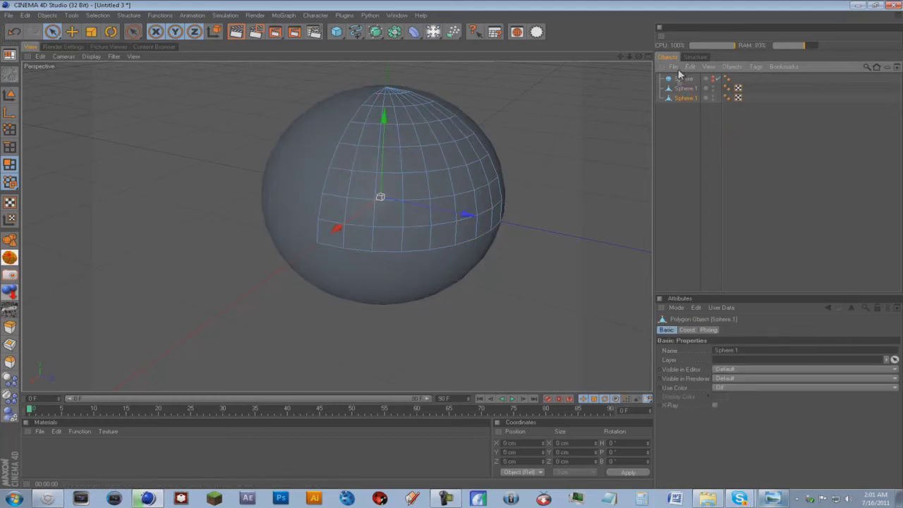
left_click(682, 88)
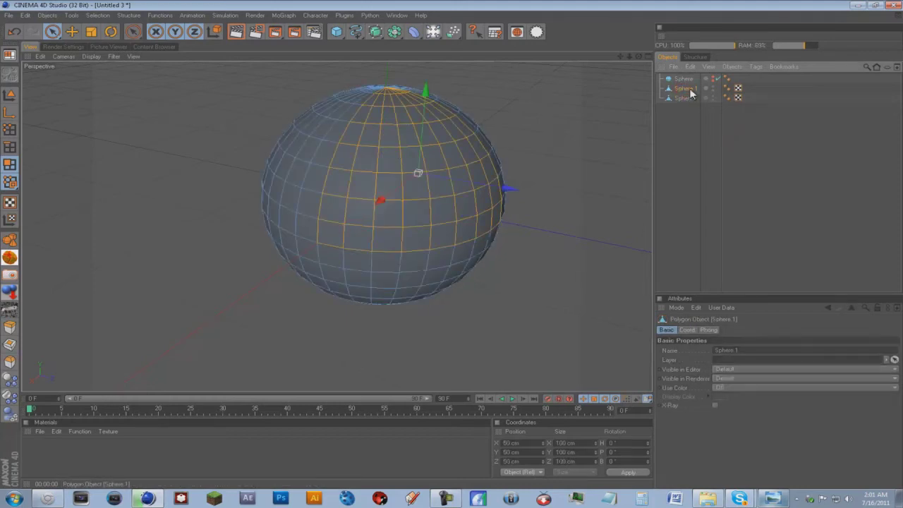
Delete the original full sphere mesh and select the remaining split-off eighth section.
key("Delete")
left_click(682, 88)
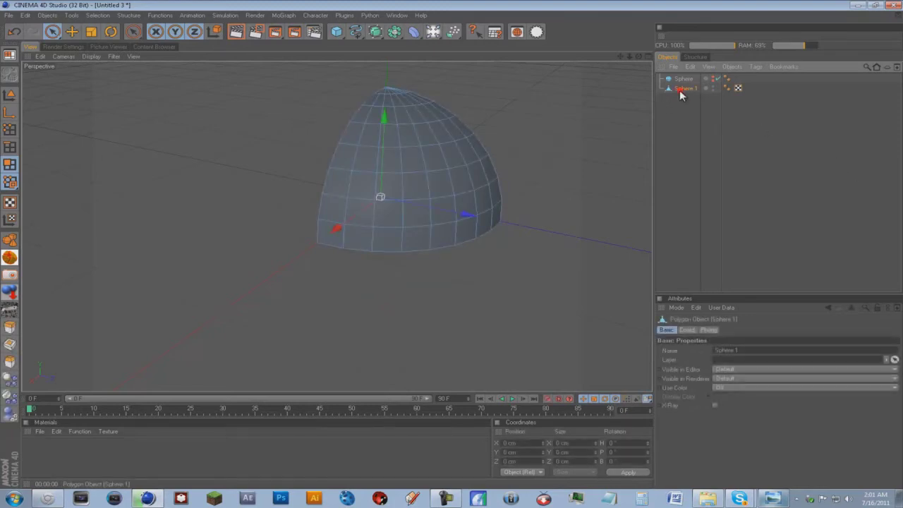
left_click_drag(640, 56, 577, 112)
scroll(578, 108, "up", 3)
left_click_drag(620, 57, 450, 244)
scroll(467, 130, "down", 5)
left_click_drag(468, 134, 379, 127)
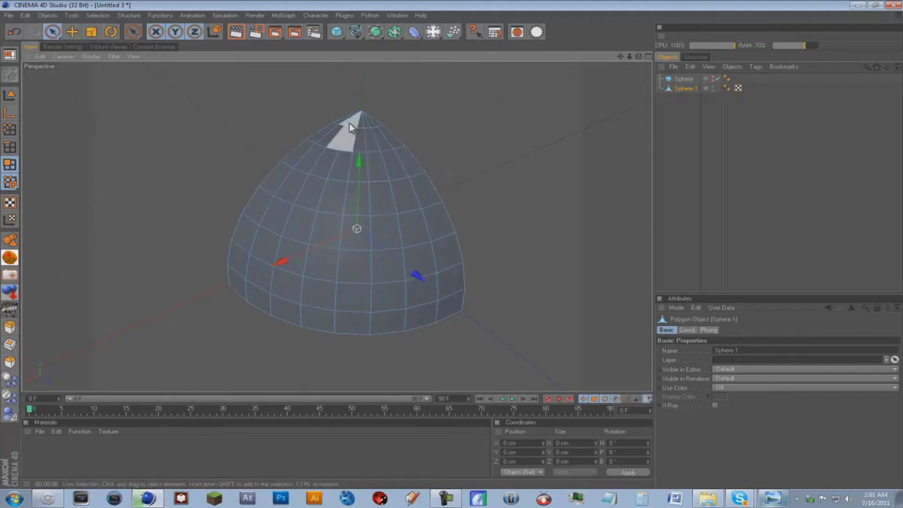
Select the polygons at the tip of the eighth section and melt them into a single polygon.
mouse_move(356, 116)
left_mouse_down()
mouse_move(381, 121)
mouse_move(361, 125)
left_mouse_up()
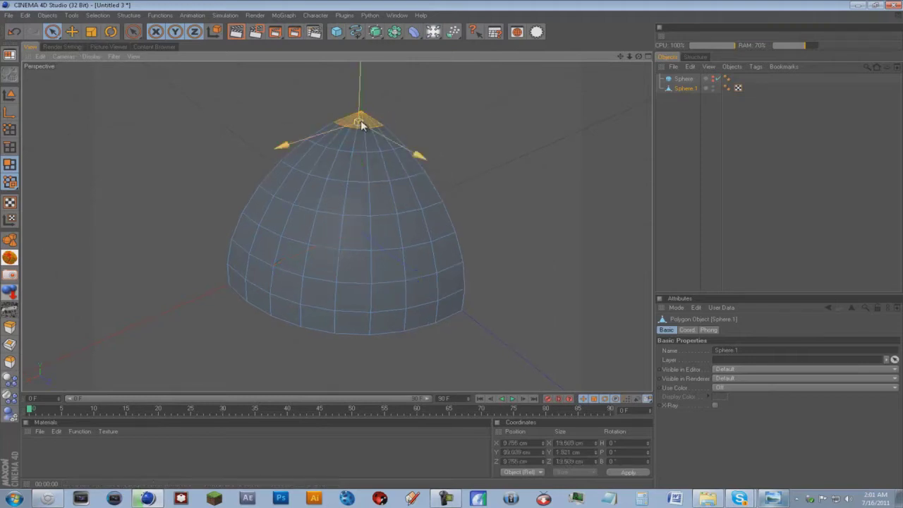
right_click(361, 125)
left_click(393, 413)
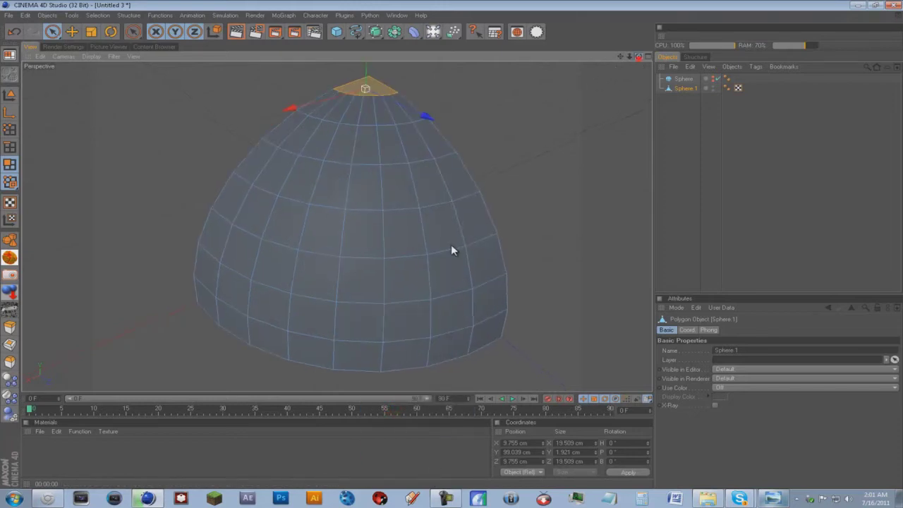
Select all polygons of the eighth section and apply Extrude Inner with a 0.3 cm offset.
left_click(363, 204)
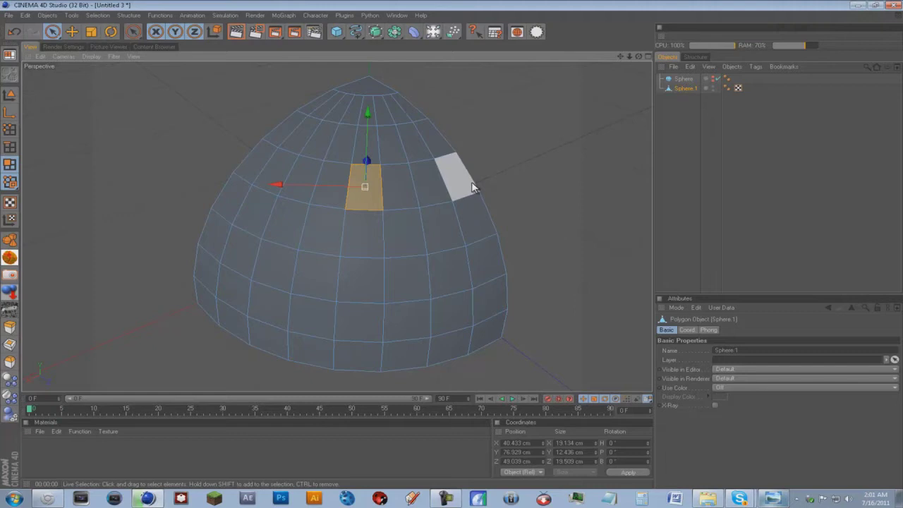
key("ctrl+a")
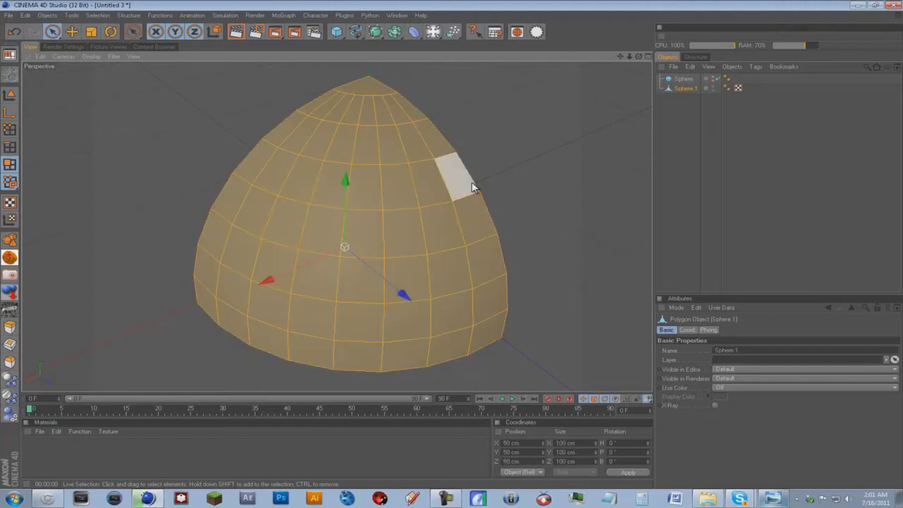
right_click(395, 200)
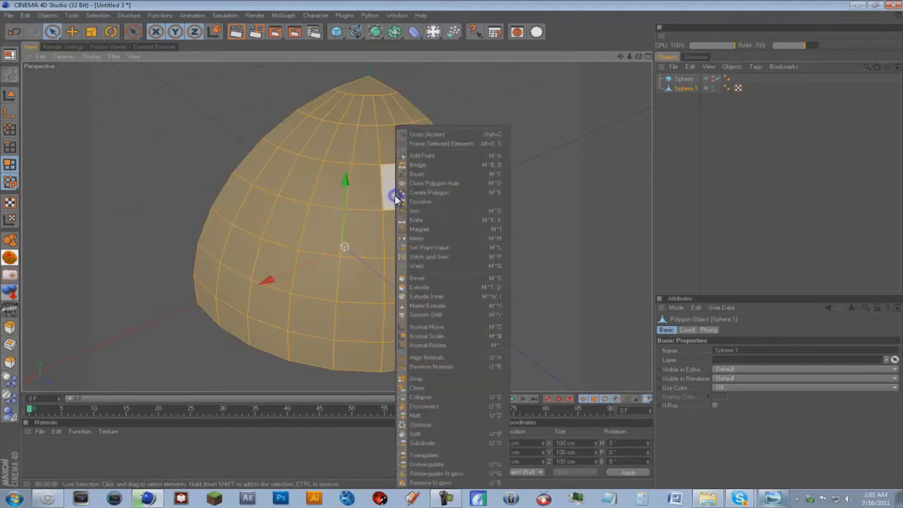
left_click(469, 297)
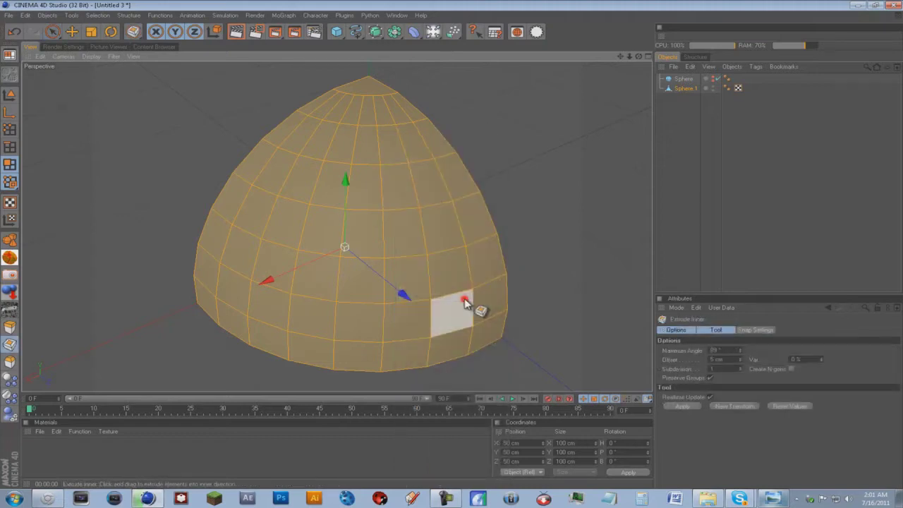
left_click_drag(730, 360, 679, 360)
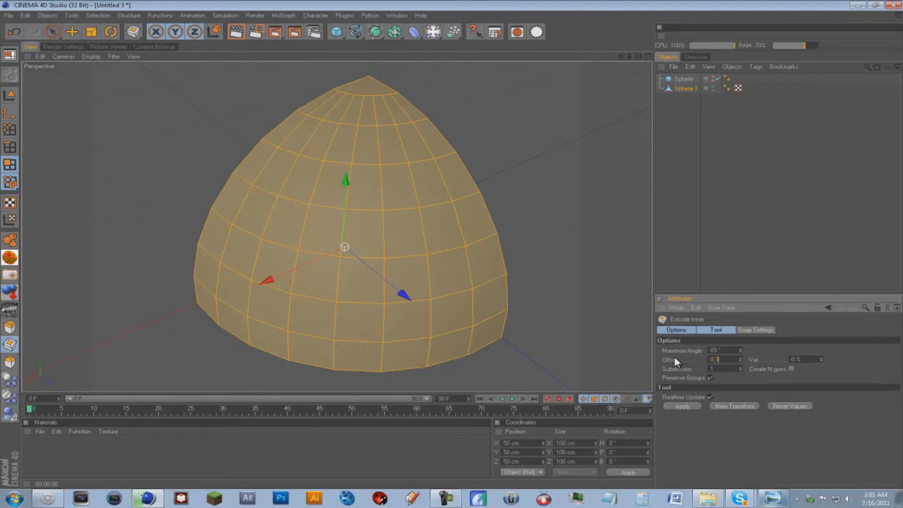
left_click(684, 407)
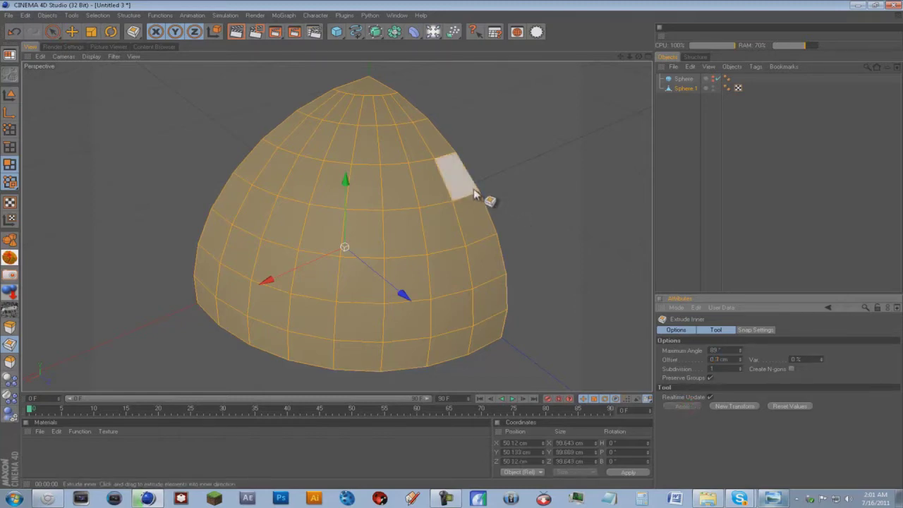
Extrude all selected polygons by 5 cm with Create Caps enabled to thicken the shell section.
right_click(349, 236)
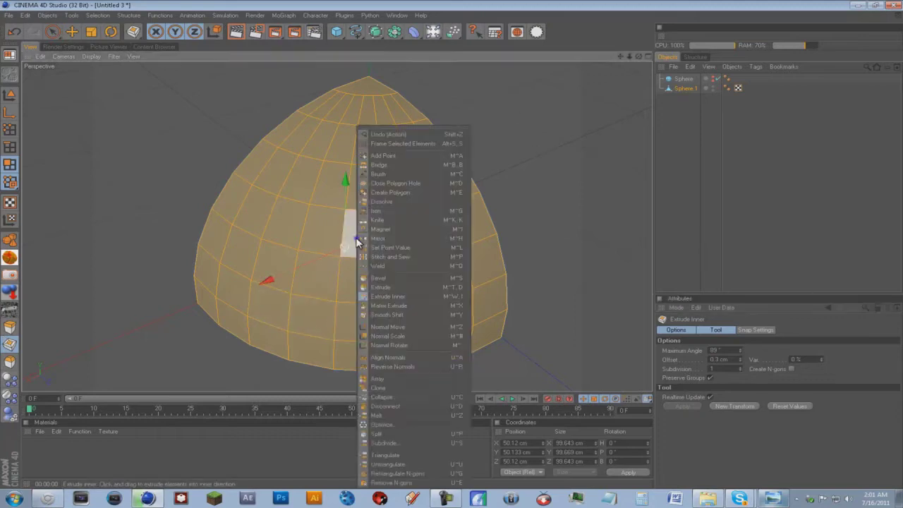
left_click(407, 287)
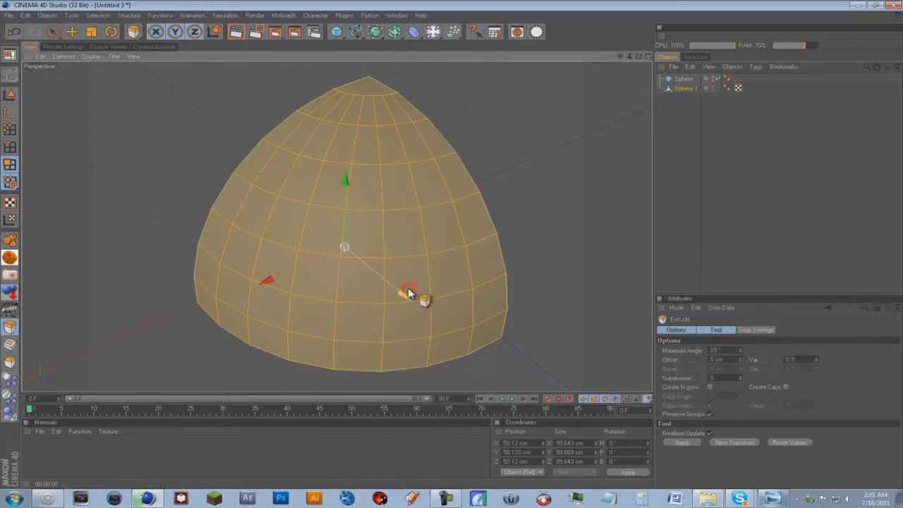
left_click(785, 387)
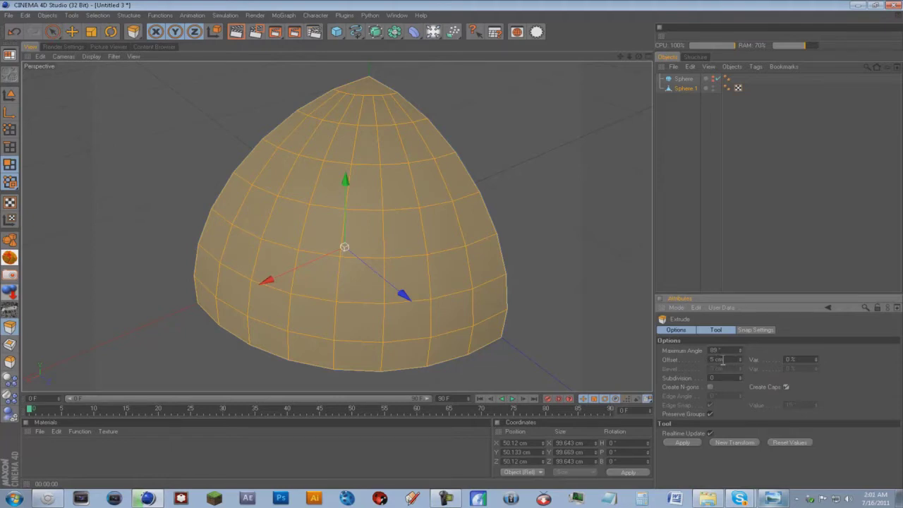
left_click(681, 442)
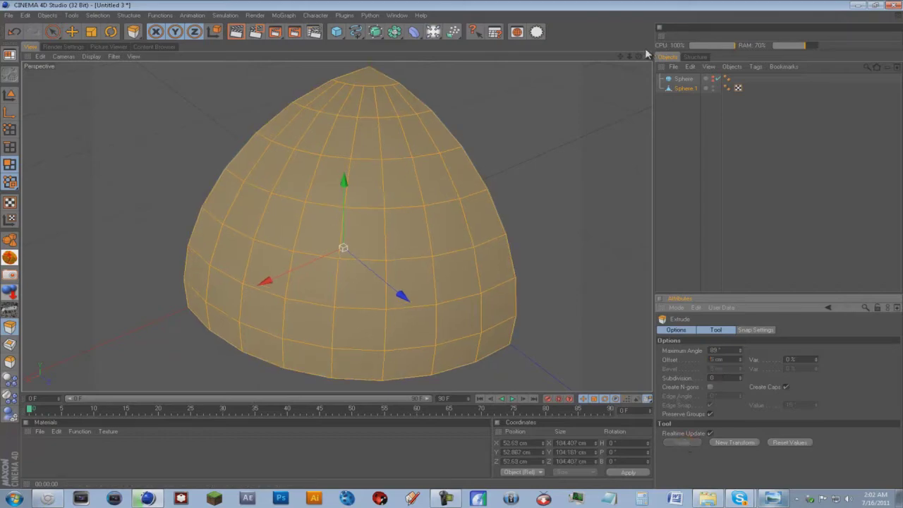
left_click_drag(638, 56, 452, 247)
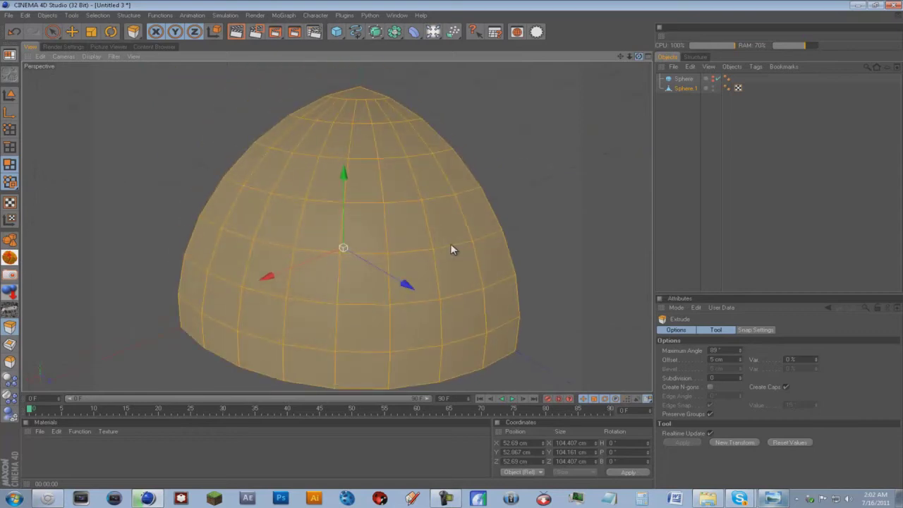
scroll(520, 131, "down", 1)
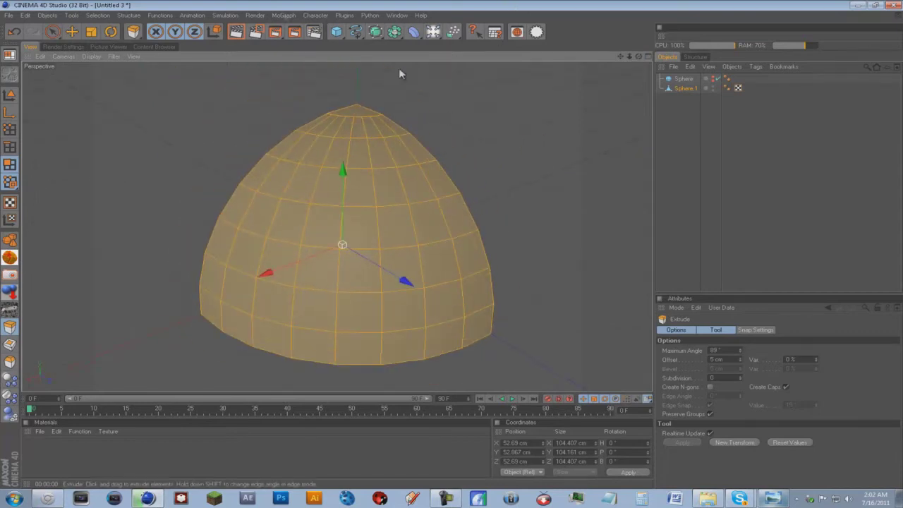
With Live Selection, select the third, fifth and seventh polygon rows from the tip, leaving out the outermost polygon on each side.
left_click(53, 31)
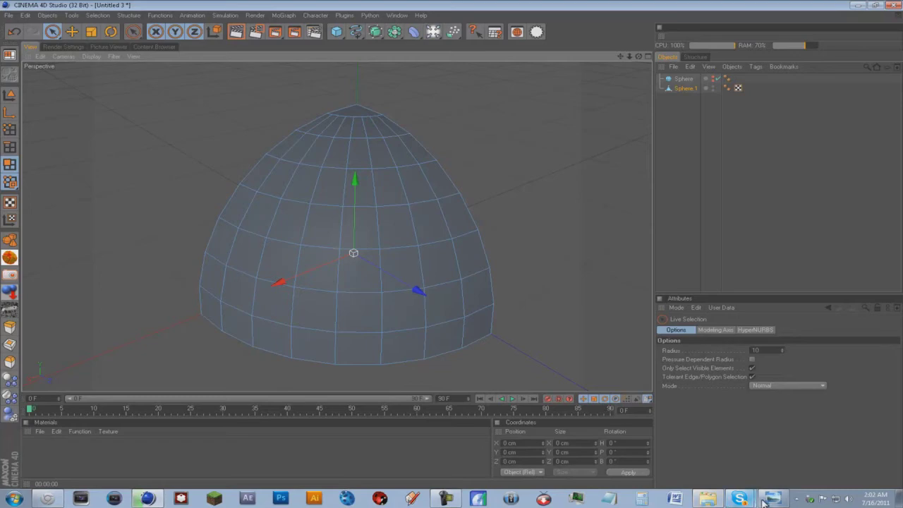
left_click(766, 500)
left_click(764, 501)
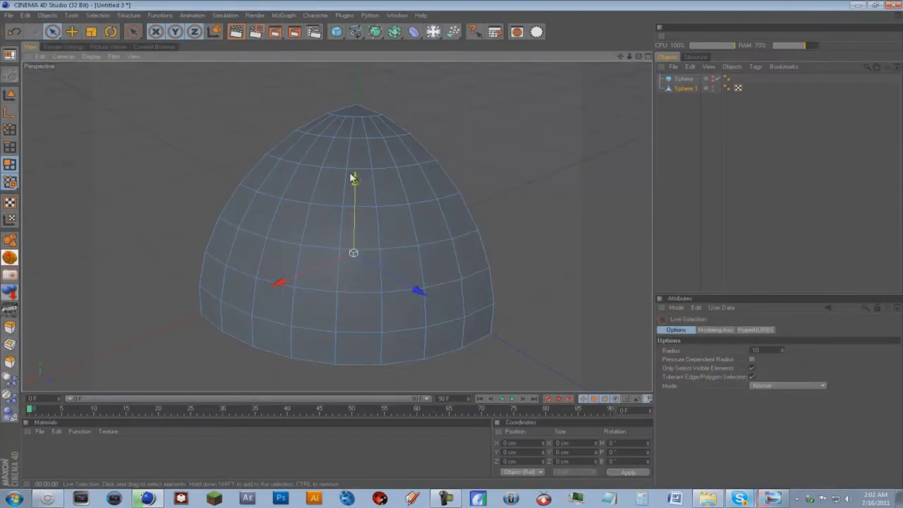
left_click(302, 145)
left_click(298, 224)
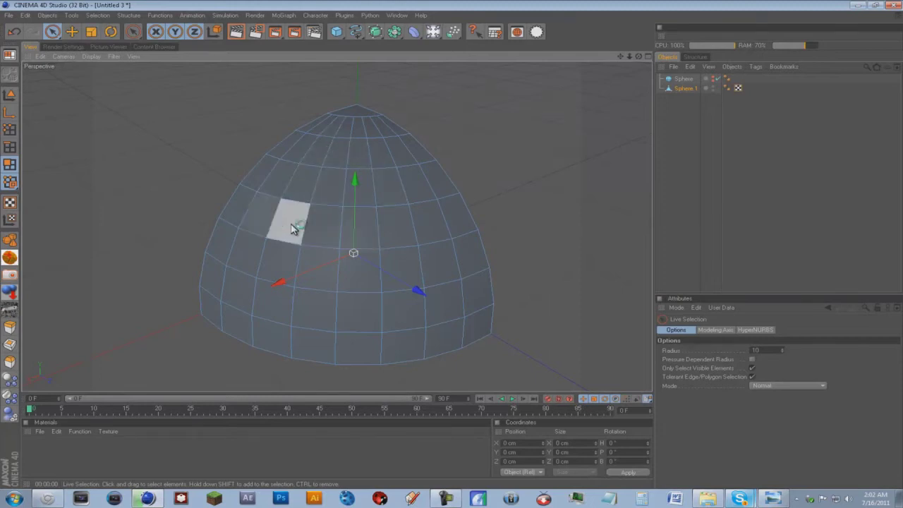
left_click(324, 143)
left_click(308, 150)
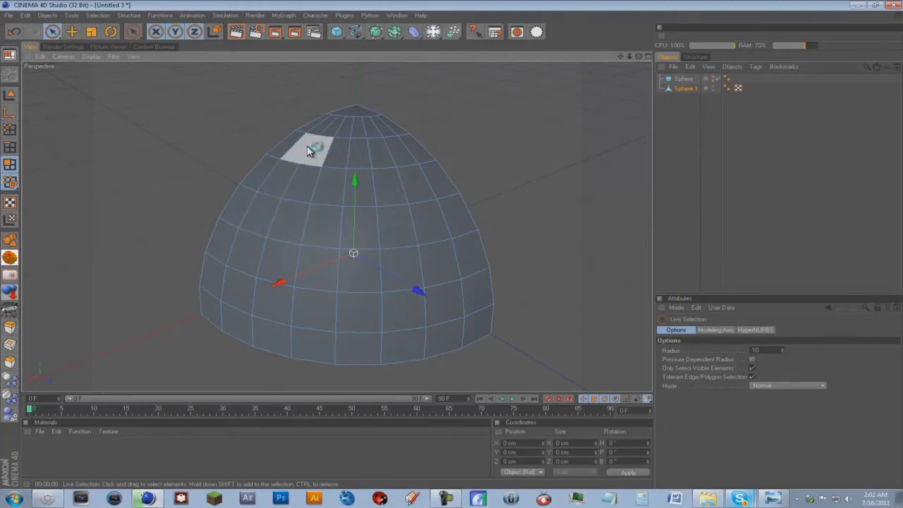
left_click_drag(320, 149, 395, 156)
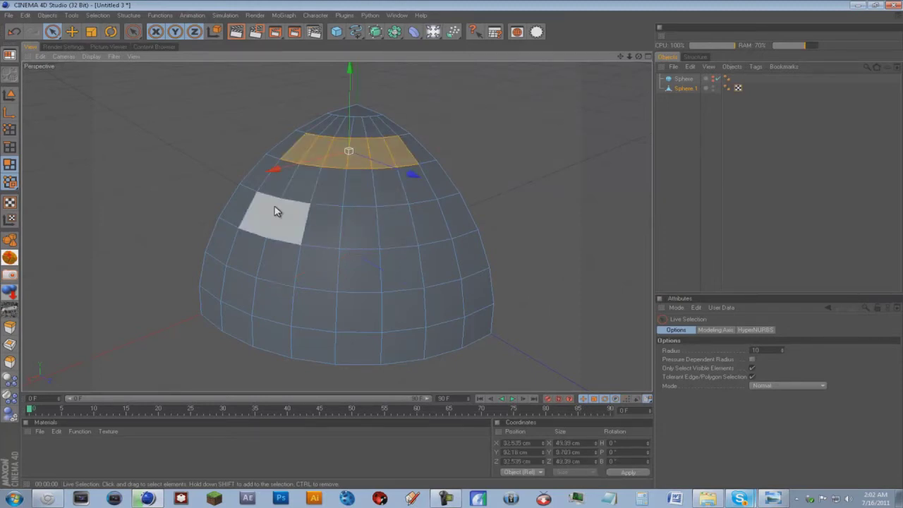
left_click_drag(262, 221, 417, 222)
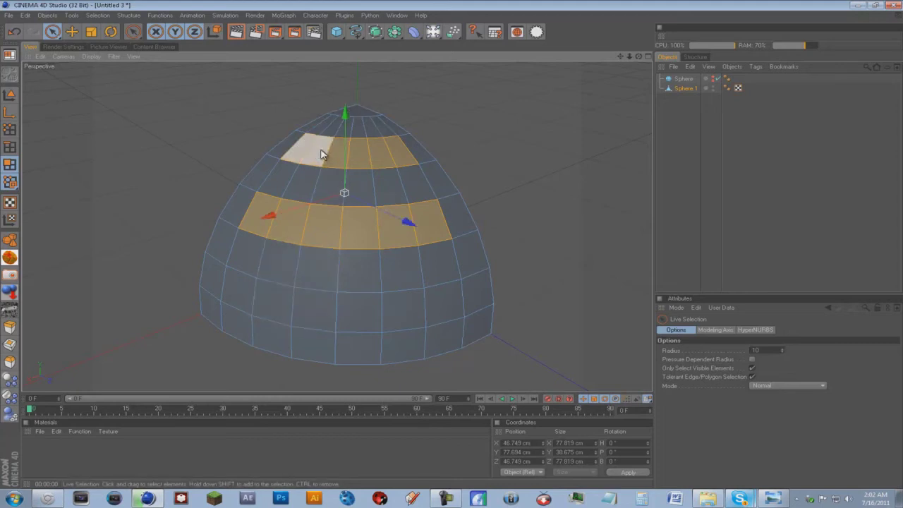
left_click_drag(315, 157, 271, 278)
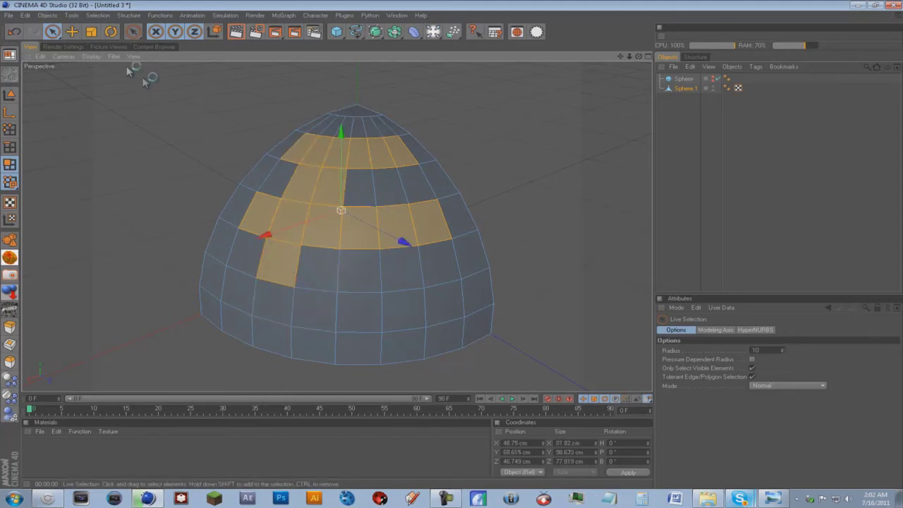
left_click(14, 32)
left_click_drag(251, 292, 454, 302)
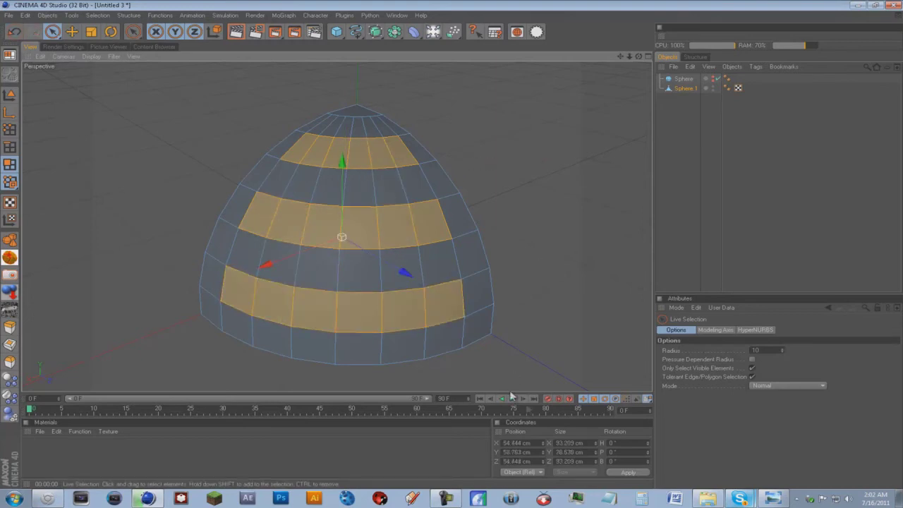
Compare the selected bands with the slot layout of the plasma grenade reference image in Windows Photo Viewer.
left_click(769, 498)
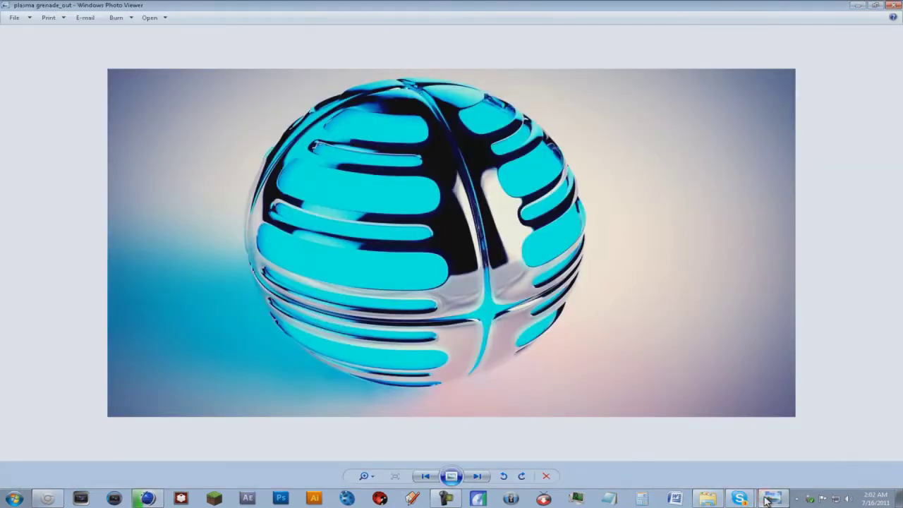
left_click(769, 498)
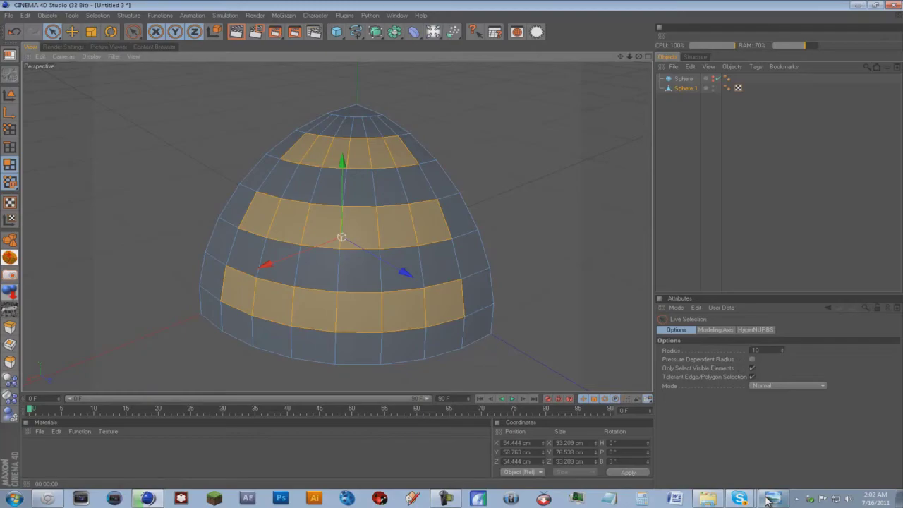
left_click(769, 498)
left_click(769, 498)
left_click(768, 499)
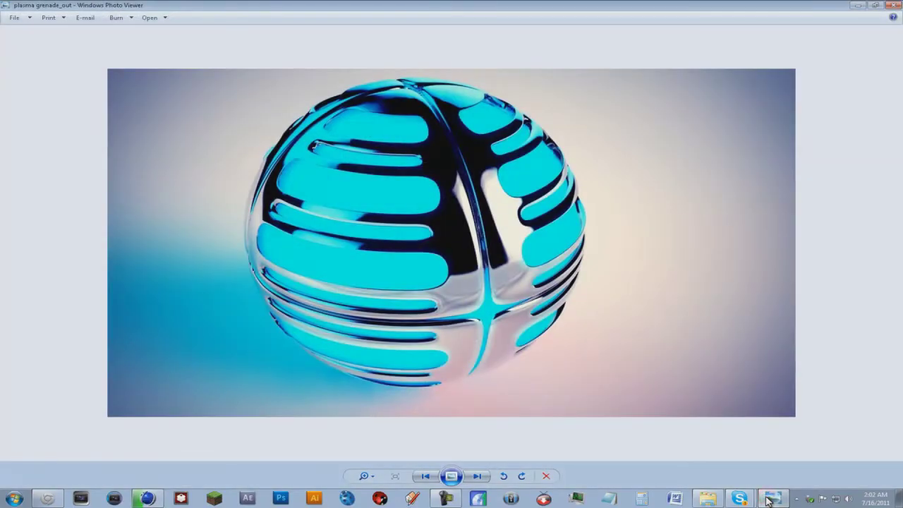
left_click(769, 499)
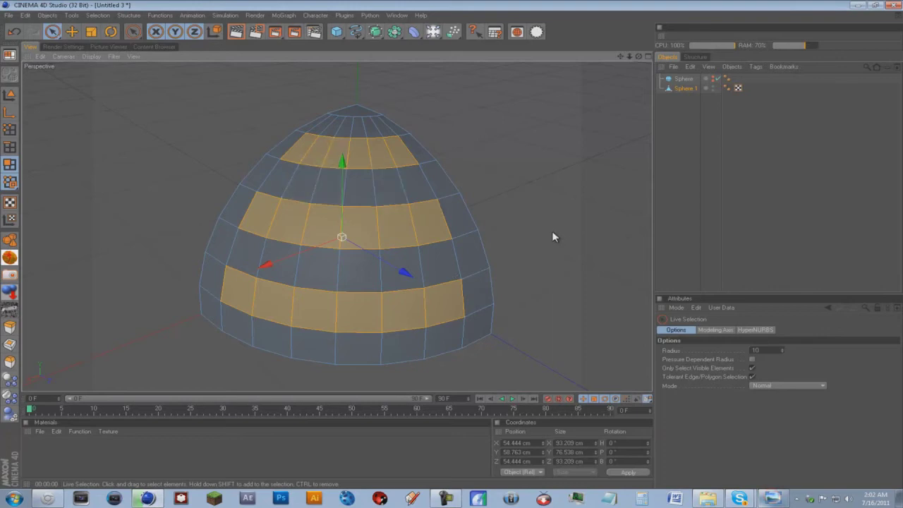
Apply Extrude Inner with a 0.3 cm offset to the three selected polygon bands.
right_click(404, 225)
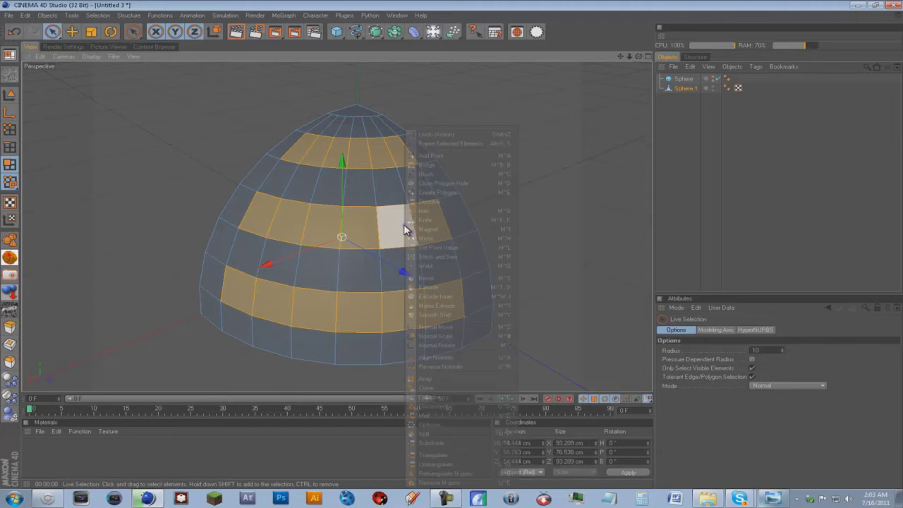
left_click(451, 297)
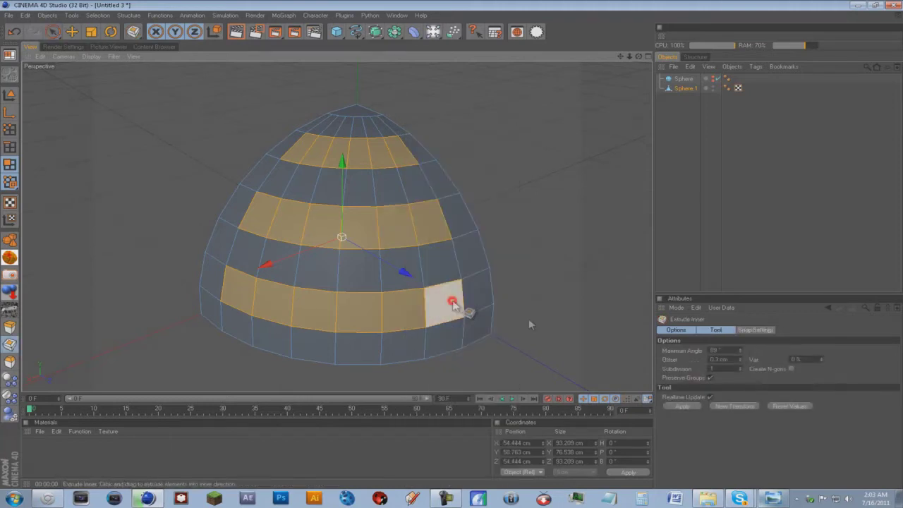
left_click(696, 406)
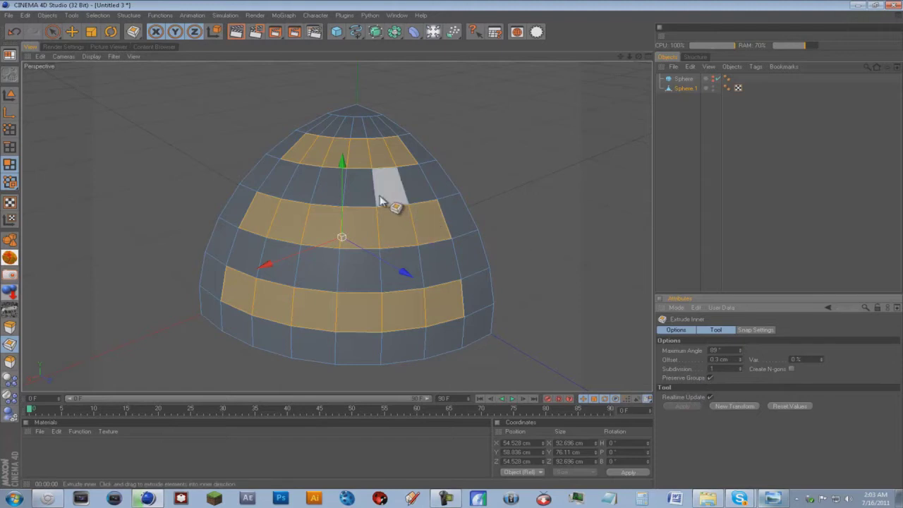
Extrude the three bands inward with an offset of -5 cm and Create Caps enabled.
right_click(386, 220)
left_click(455, 287)
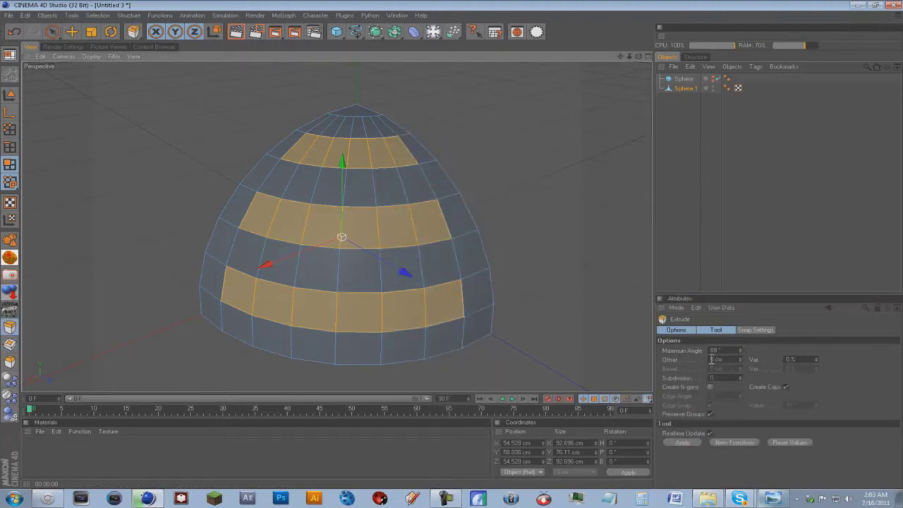
left_click(712, 358)
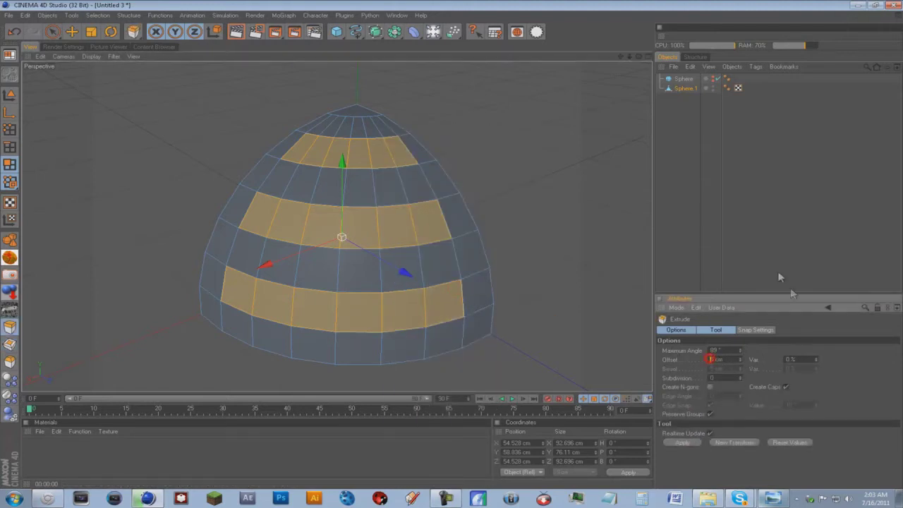
left_click(694, 441)
left_click_drag(637, 57, 453, 244)
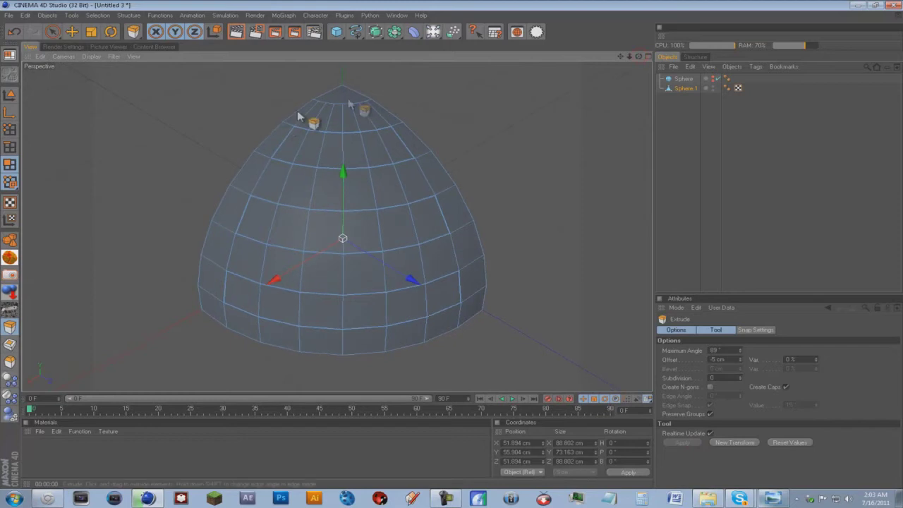
With Live Selection, delete the front and back polygons of the uppermost recessed band to open a slot through the shell.
left_click(51, 32)
scroll(380, 108, "up", 3)
left_click(285, 115)
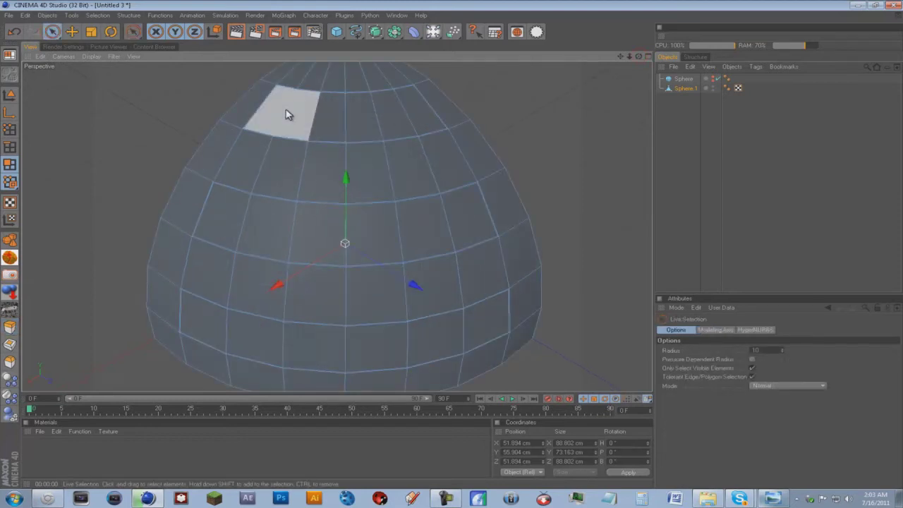
left_click(287, 114)
key("Delete")
left_click(296, 116)
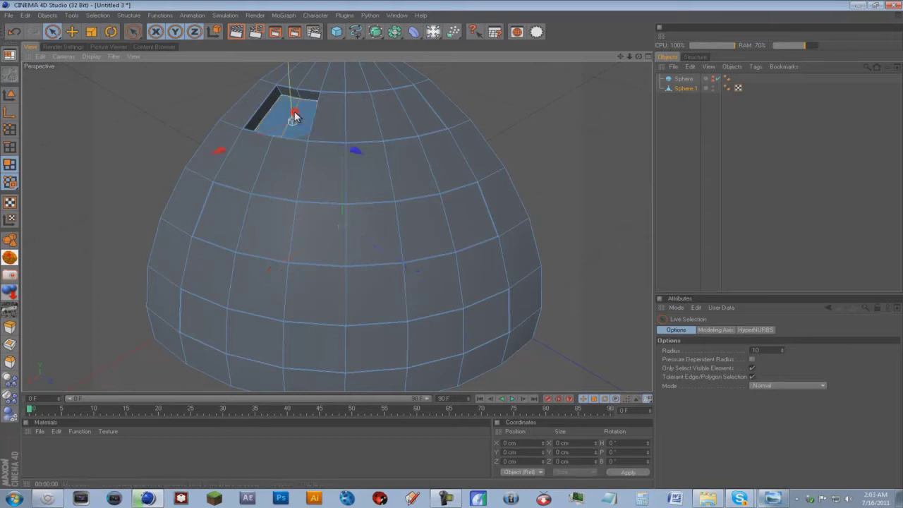
key("Delete")
left_click(345, 117)
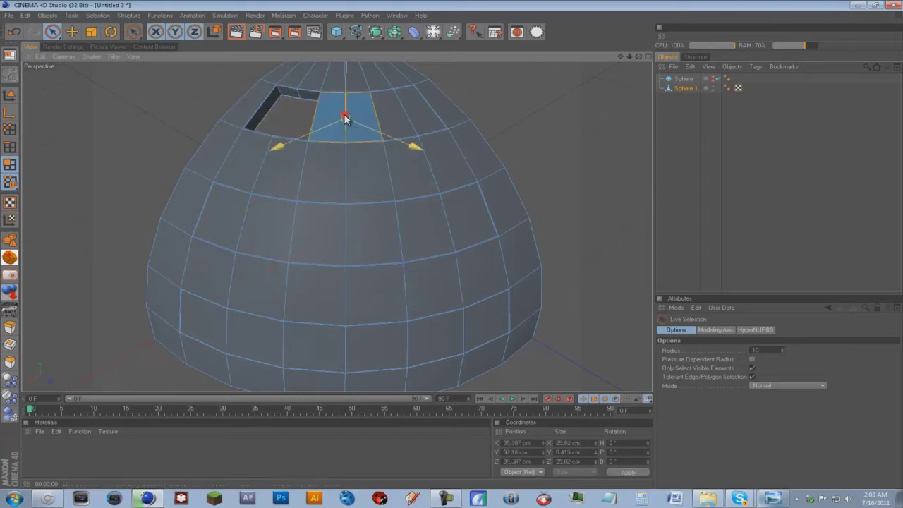
key("Delete")
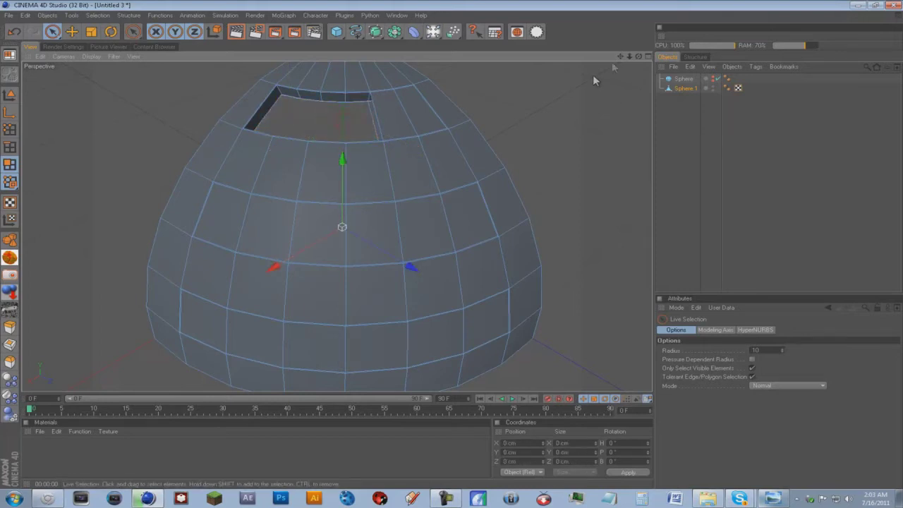
left_click_drag(593, 79, 477, 133, "alt")
left_click(373, 161)
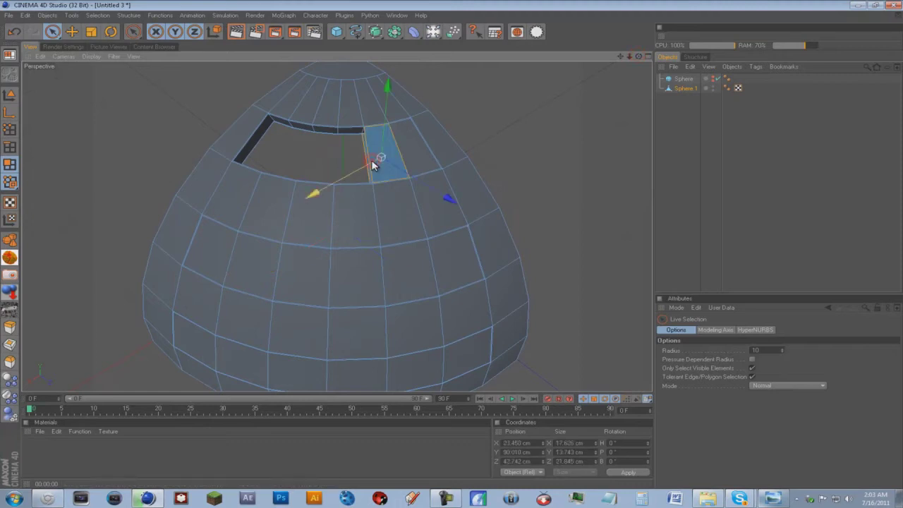
key("Delete")
left_click(402, 156)
key("Delete")
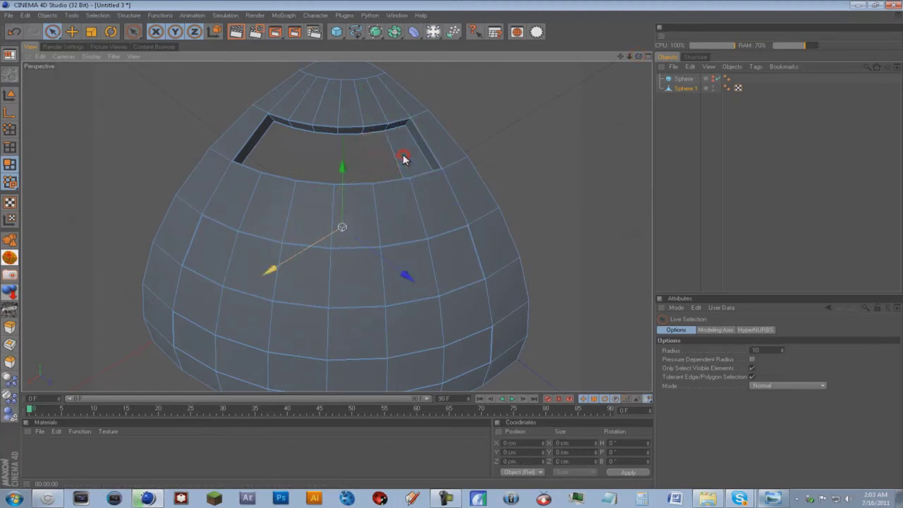
Delete both polygon layers of the middle recessed band to open the second slot through the shell.
left_click_drag(638, 56, 457, 237)
left_click_drag(235, 206, 457, 193)
key("Delete")
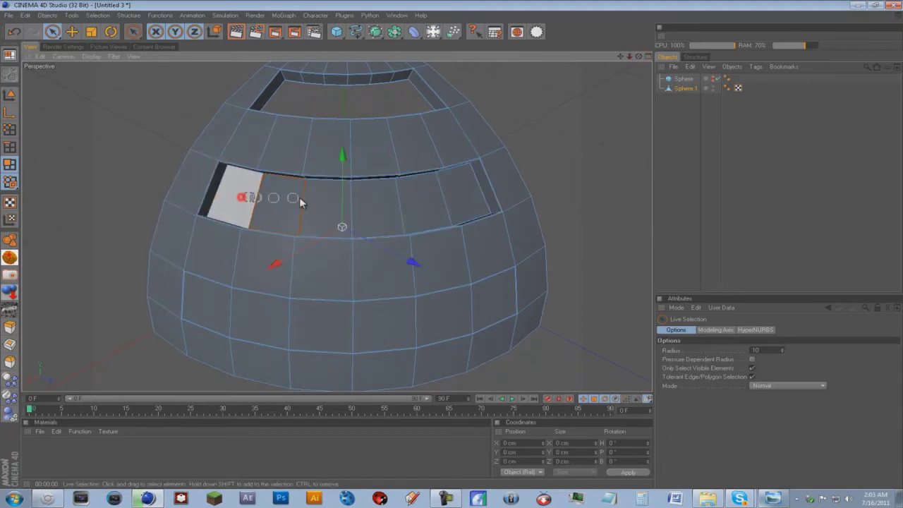
left_click_drag(299, 198, 449, 193)
key("Delete")
left_click_drag(248, 197, 454, 194)
key("Delete")
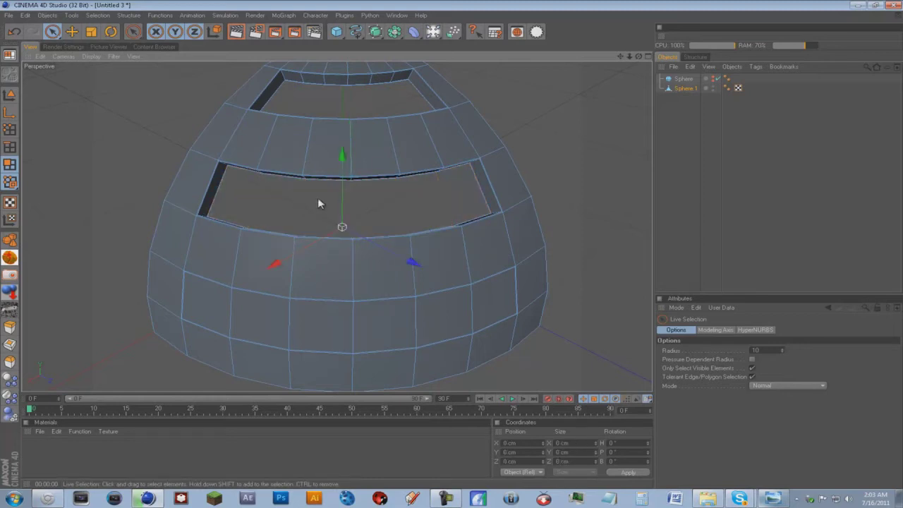
Delete both polygon layers of the lowest recessed band to open the third slot, undoing any stray selection of the row above.
left_click_drag(217, 316, 466, 300)
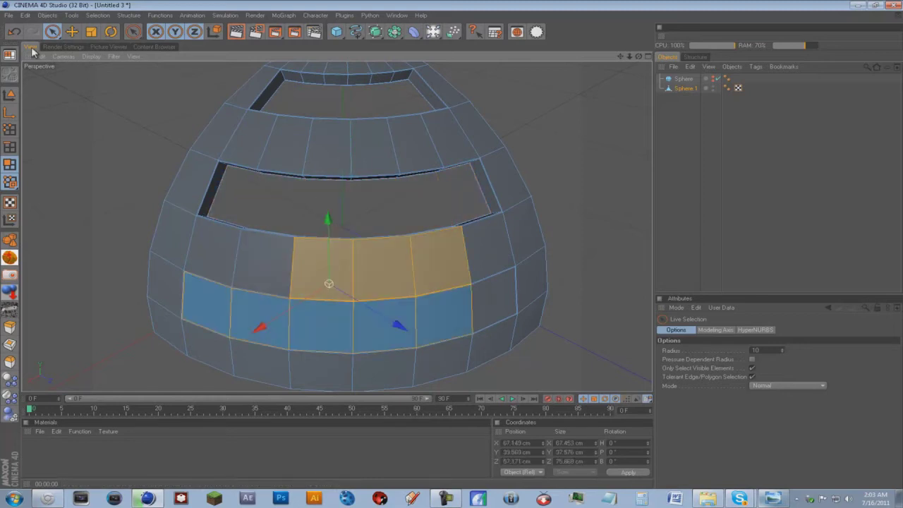
left_click(14, 31)
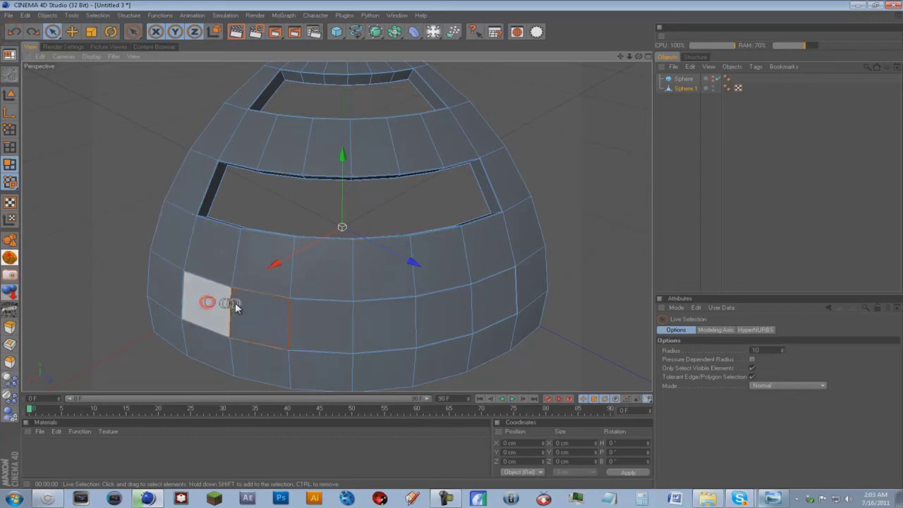
left_click_drag(279, 314, 356, 328)
key("Delete")
left_click(355, 327)
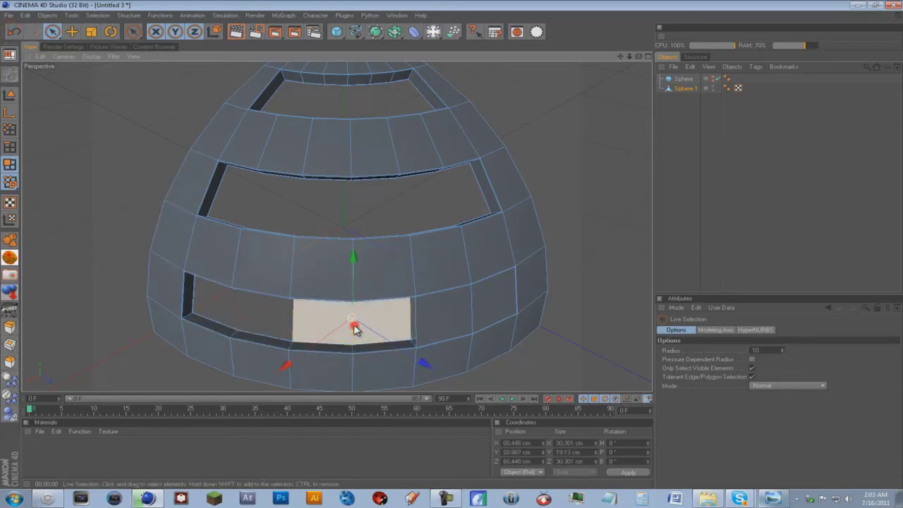
key("Delete")
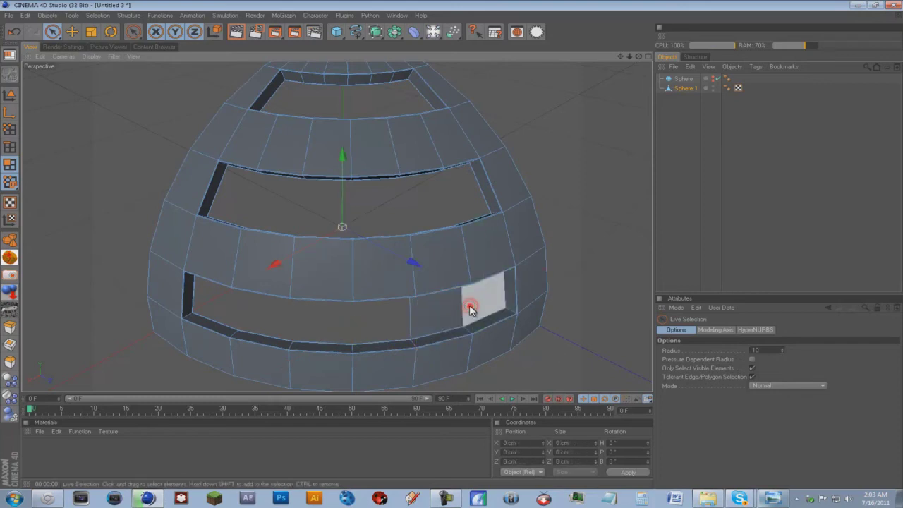
left_click(465, 310)
left_click(463, 311)
key("Delete")
left_click(463, 311)
key("Delete")
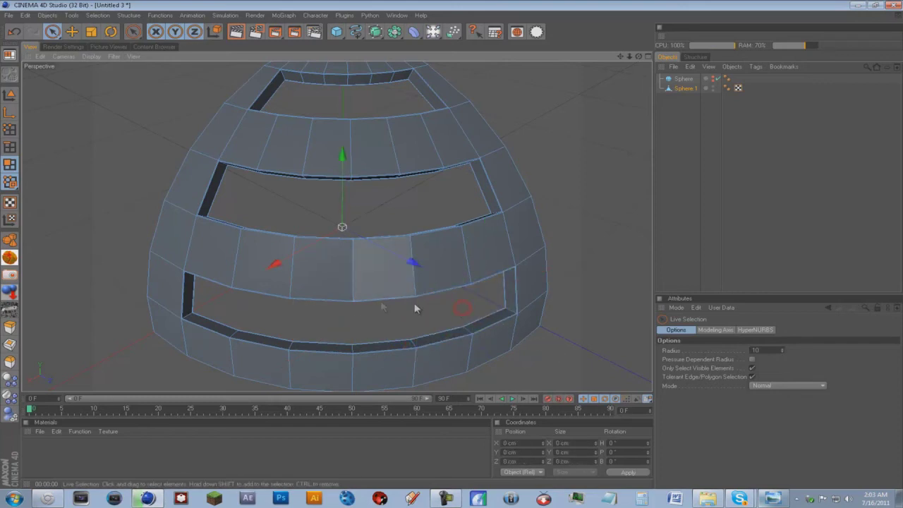
Add a HyperNURBS object and make the slotted Sphere.1 mesh its child.
scroll(448, 134, "down", 5)
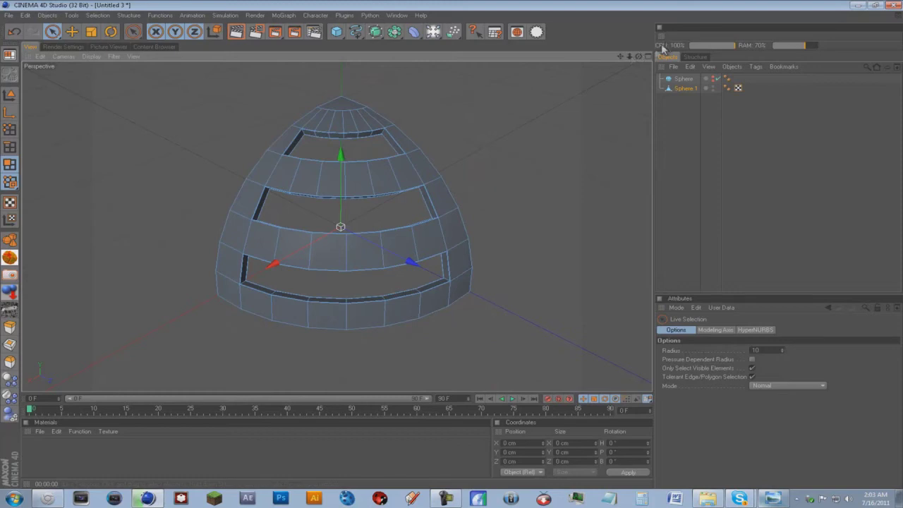
left_click_drag(642, 58, 454, 250)
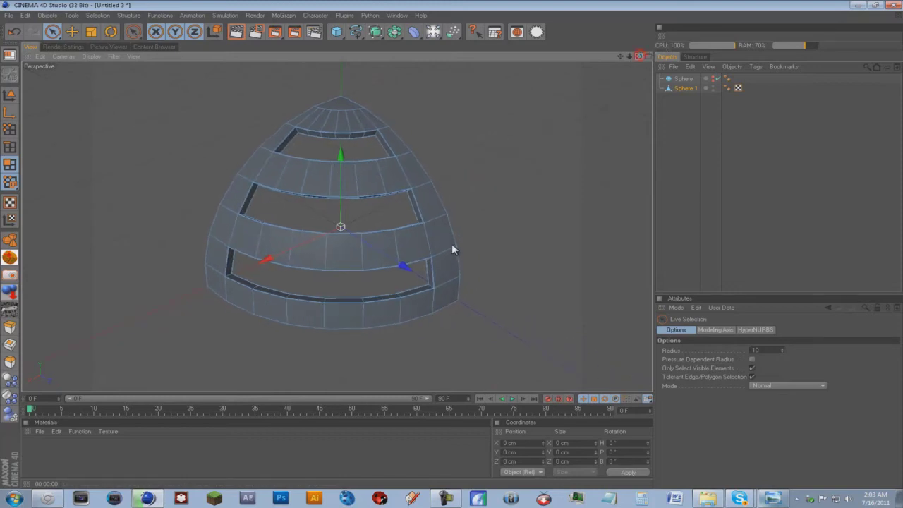
left_click(376, 32)
left_click(724, 168)
left_click(378, 33)
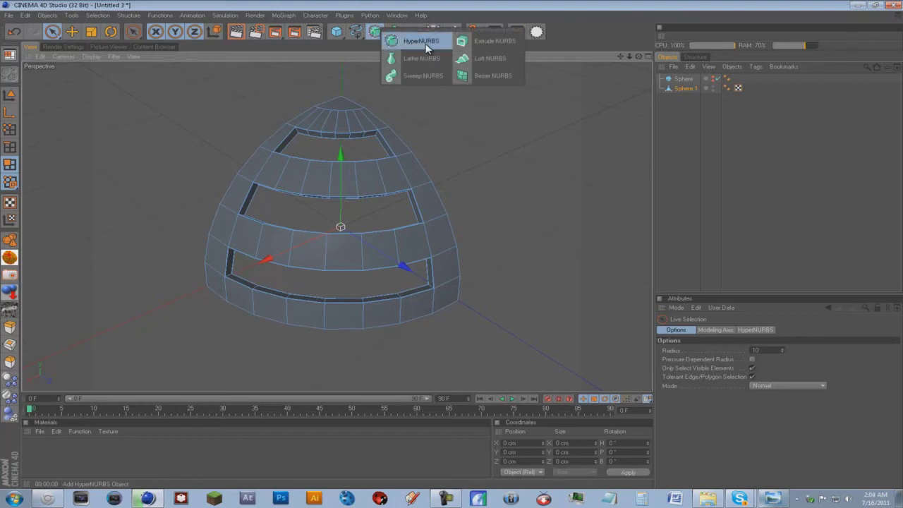
left_click(421, 41)
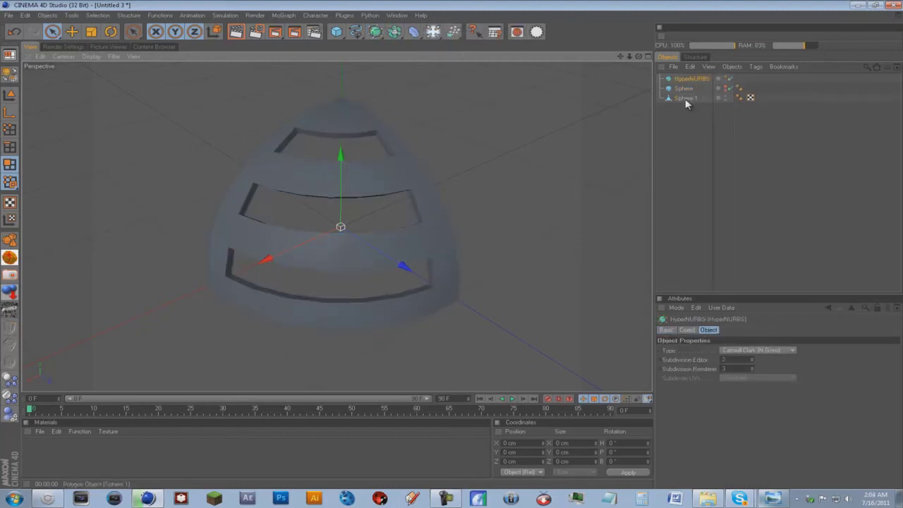
left_click(684, 98)
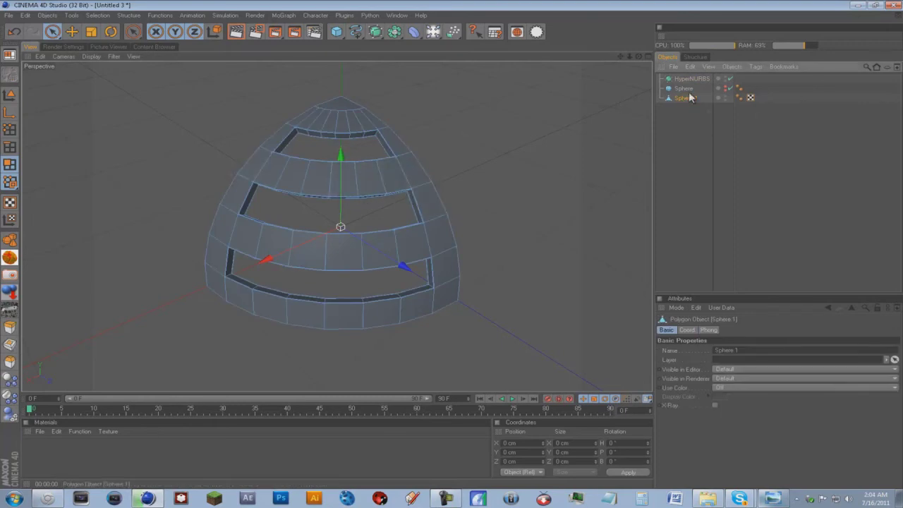
left_click_drag(686, 80, 686, 81)
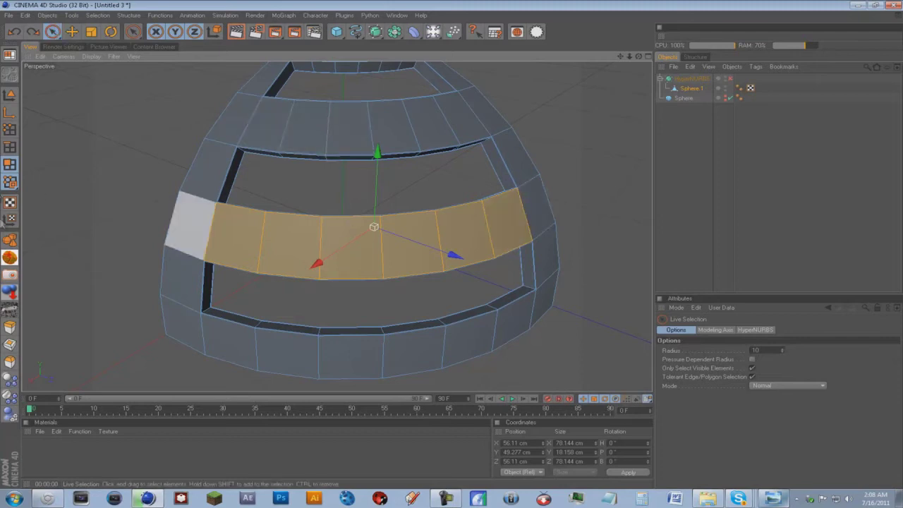
Apply Extrude Inner with an offset of about 6.7 cm to the selected band between the middle and lowest slots.
right_click(295, 238)
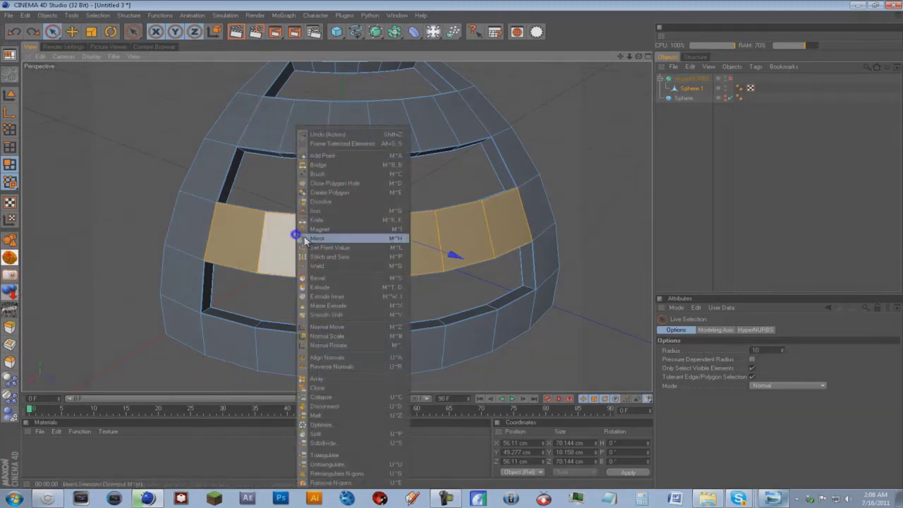
left_click(335, 299)
left_click_drag(455, 250, 453, 250)
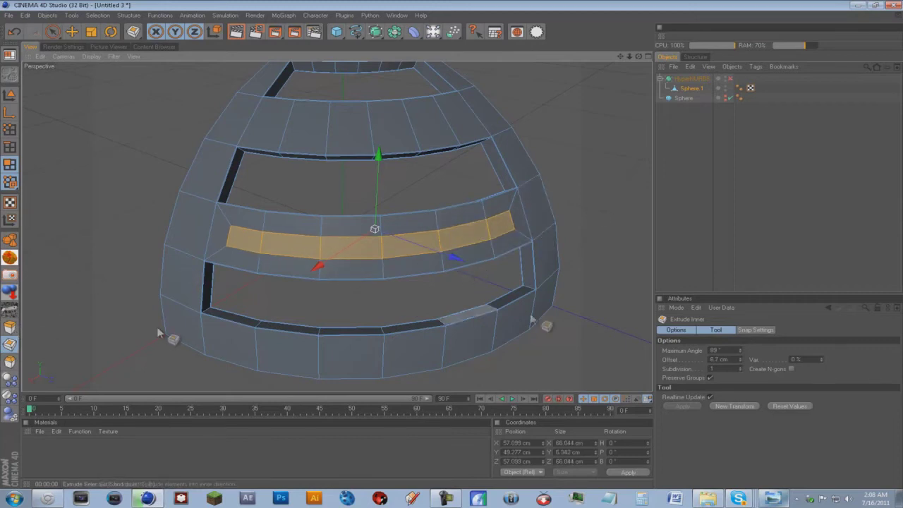
Extrude the narrowed band between the middle and lowest slots by -5 cm with Create Caps enabled.
right_click(462, 239)
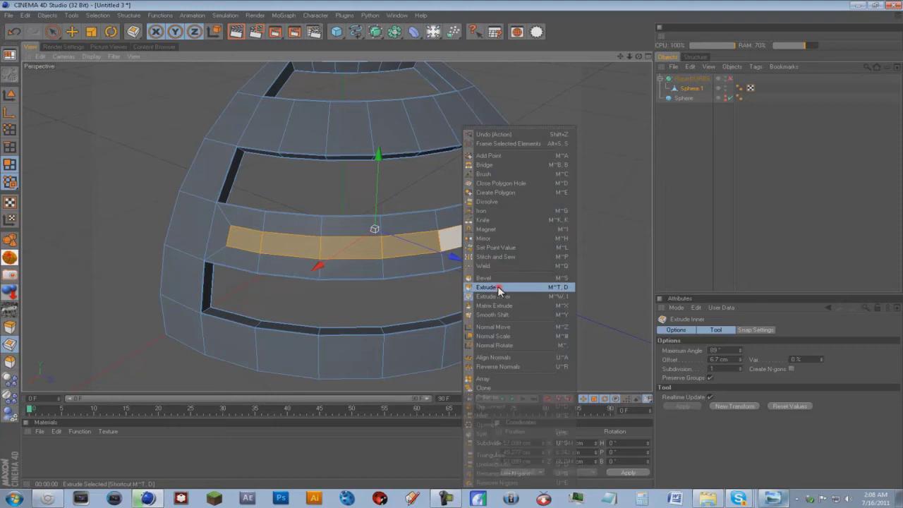
left_click(497, 287)
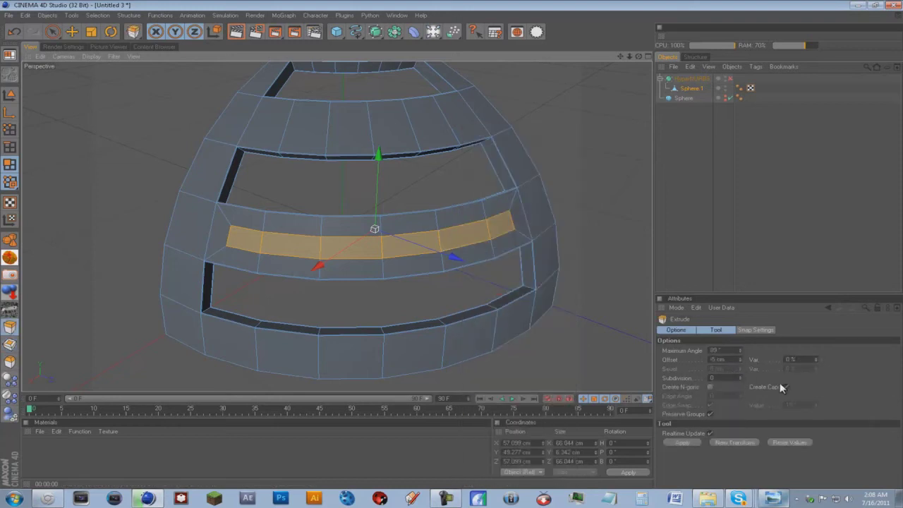
left_click(782, 385)
left_click(689, 441)
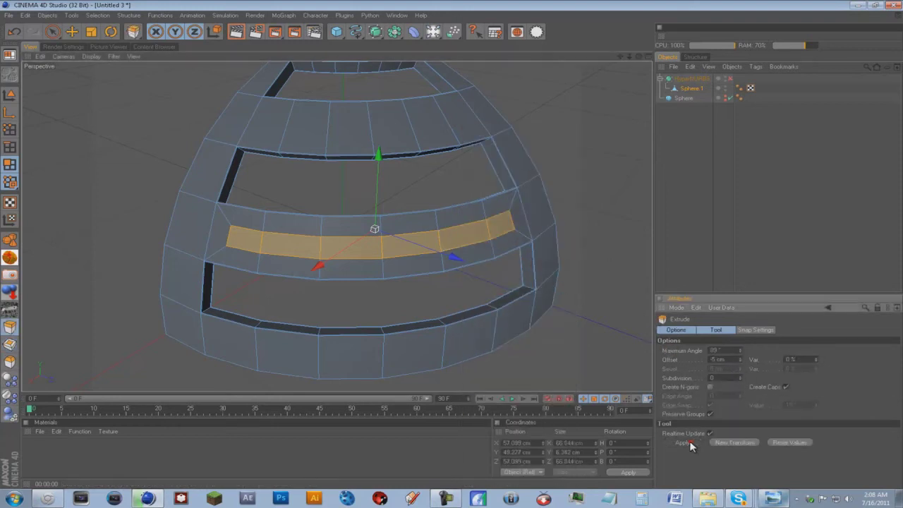
Delete both polygon layers of the narrow recessed band to open a thin slot between the middle and lowest slots.
left_click(53, 31)
left_click(264, 246)
key("Delete")
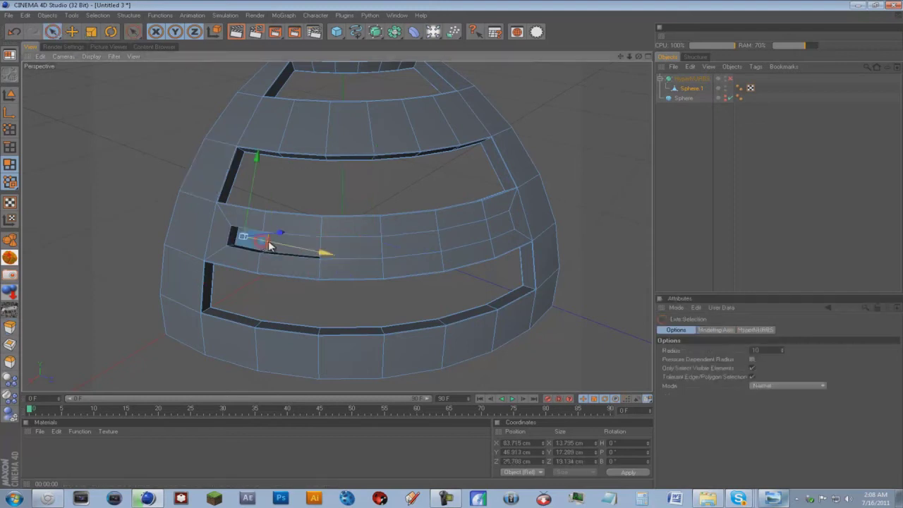
left_click(374, 249)
key("Delete")
left_click(290, 247)
key("Delete")
left_click(411, 246)
key("Delete")
left_click(439, 244)
key("Delete")
left_click(488, 235)
key("Delete")
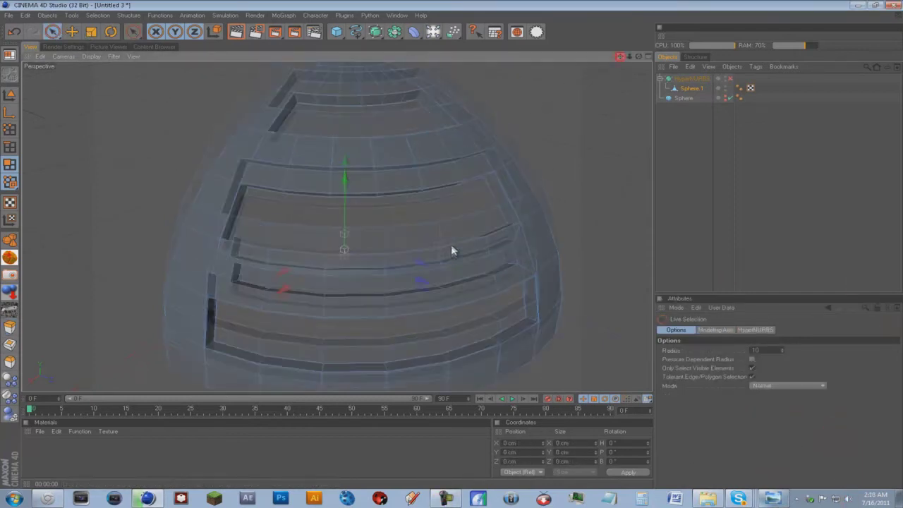
Select the polygon band between the upper and middle slots and apply Extrude Inner with an offset of about 8.9 cm.
left_click(294, 190)
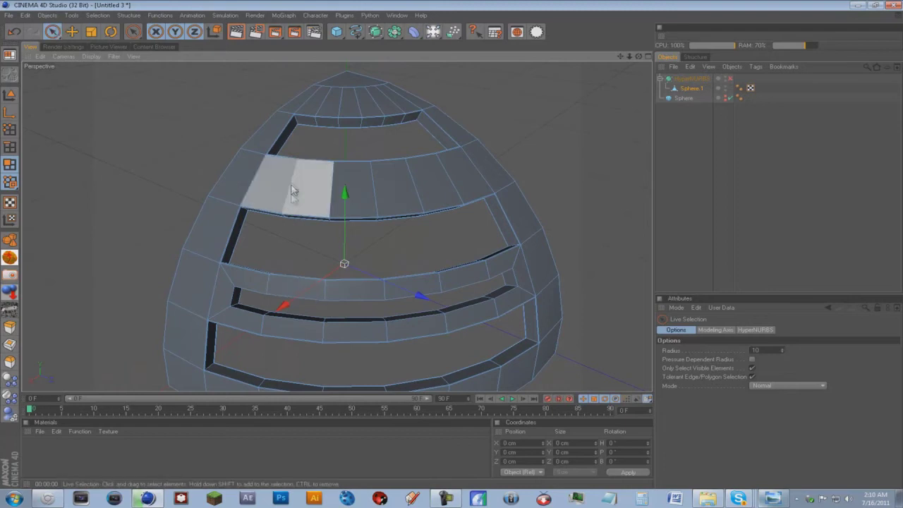
left_click_drag(281, 185, 462, 183)
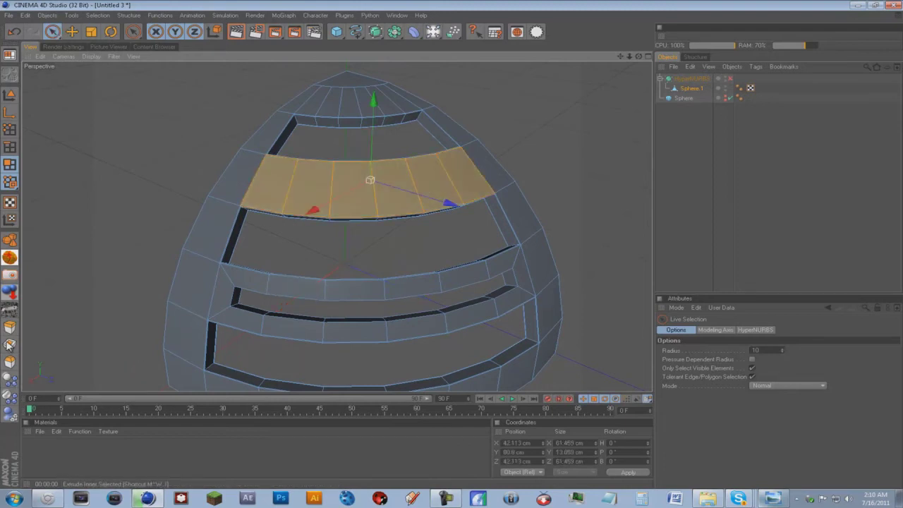
key("i")
left_click_drag(436, 244, 451, 244)
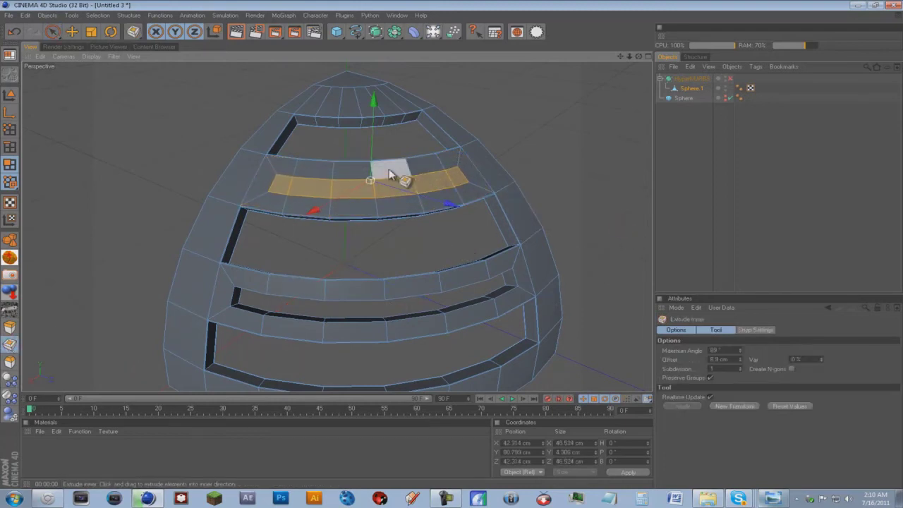
Extrude the narrowed band between the upper and middle slots into the shell and return to Live Selection.
key("d")
left_click(688, 442)
key("space")
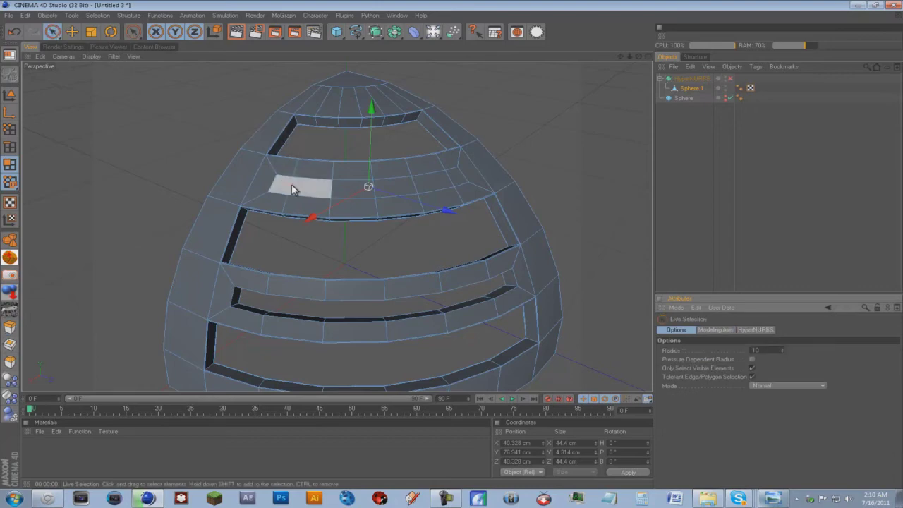
Delete all front and back polygons of the narrow recessed band to open a thin slot between the upper and middle slots.
left_click(294, 190)
key("Delete")
left_click(297, 192)
left_click(357, 192)
key("Delete")
left_click(357, 193)
key("Delete")
scroll(454, 247, "up", 3)
left_click(317, 278)
key("Delete")
mouse_move(453, 247)
left_mouse_down("alt")
mouse_move(452, 283)
mouse_move(485, 263)
mouse_move(454, 265)
left_mouse_up("alt")
left_click(231, 260)
key("Delete")
key("Delete")
left_click(526, 247)
key("Delete")
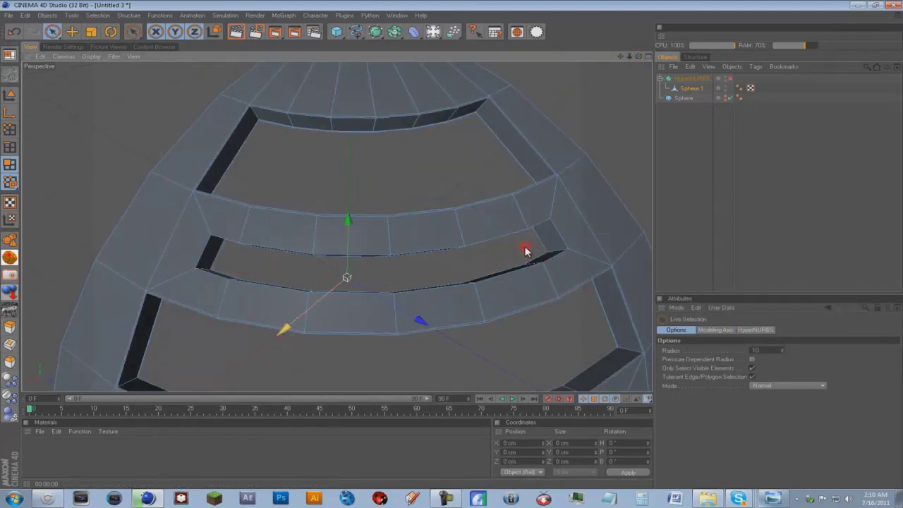
Re-enable the HyperNURBS object to smooth the slotted shell piece.
scroll(526, 247, "down", 5)
left_click_drag(638, 57, 452, 247)
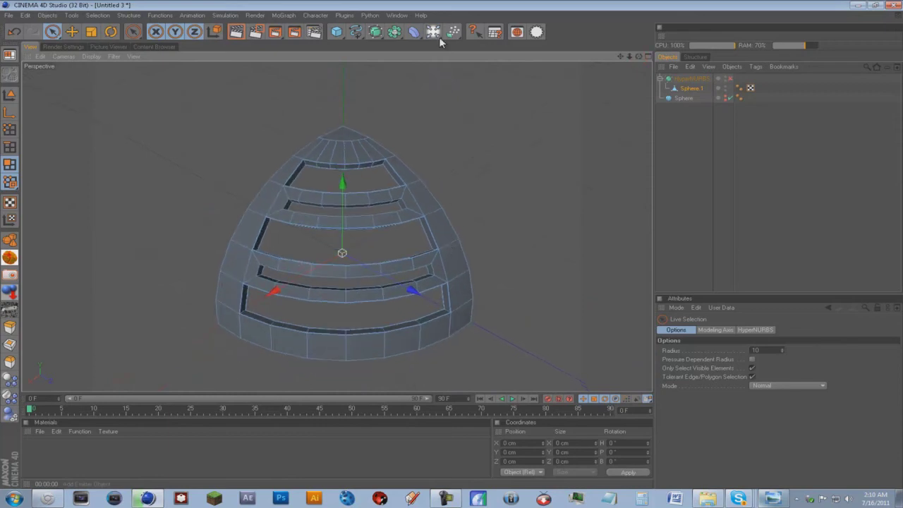
left_click(730, 79)
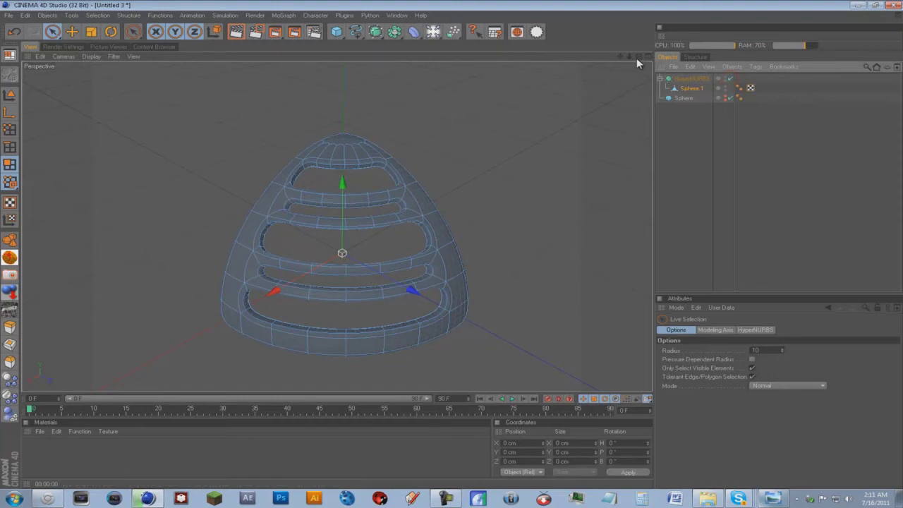
Compare the smoothed shell piece with the plasma grenade reference image in Windows Photo Viewer, then return to CINEMA 4D.
left_click_drag(637, 57, 452, 249)
left_click(772, 499)
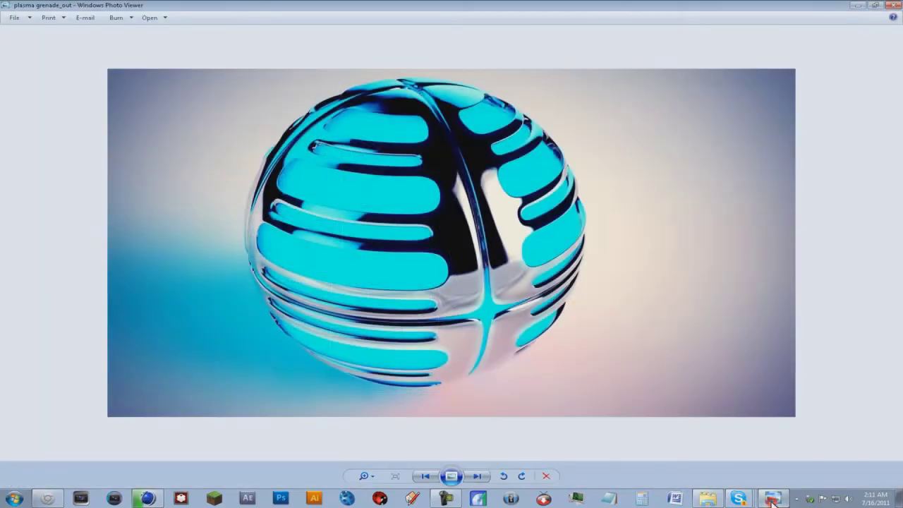
left_click(773, 499)
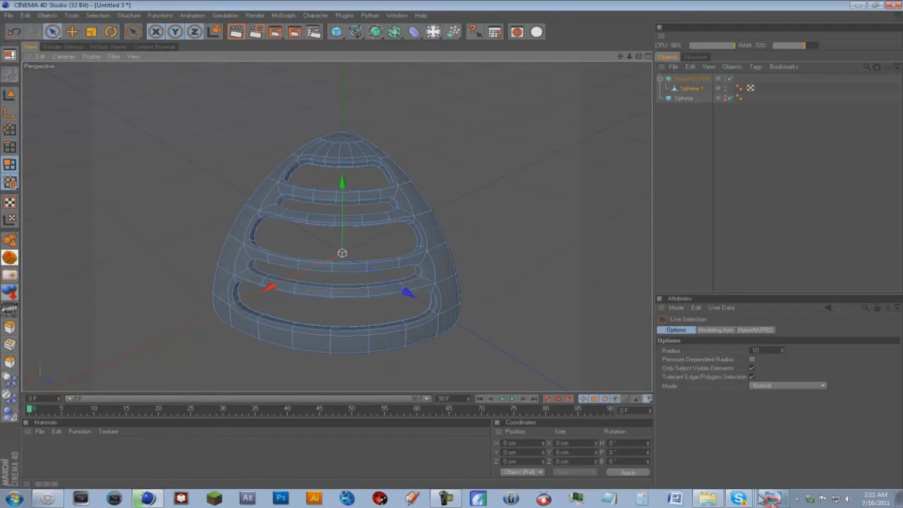
Collapse the HyperNURBS hierarchy, select it and make the inner sphere visible in the viewport.
left_click(660, 80)
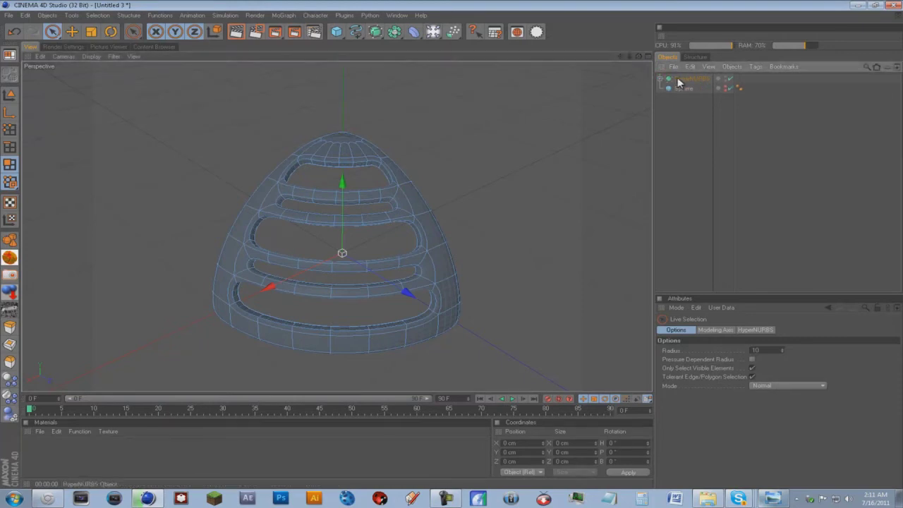
left_click(678, 81)
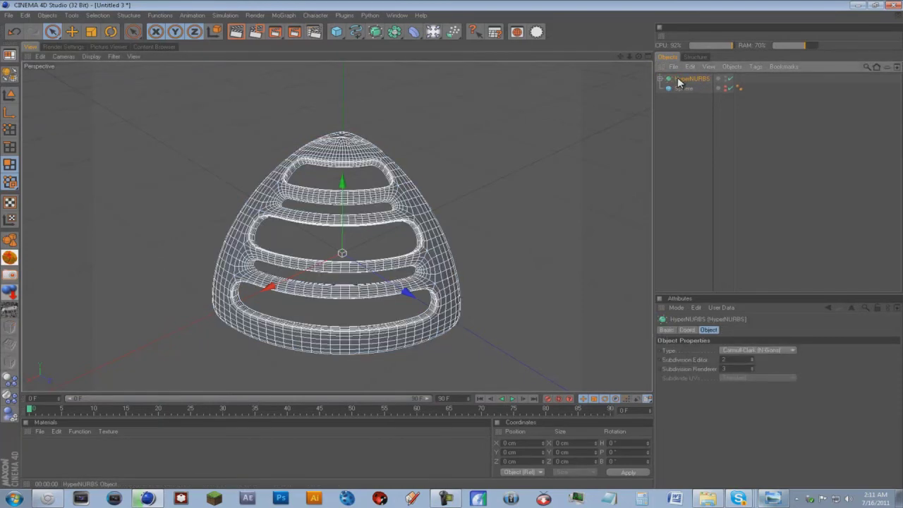
left_click(725, 86)
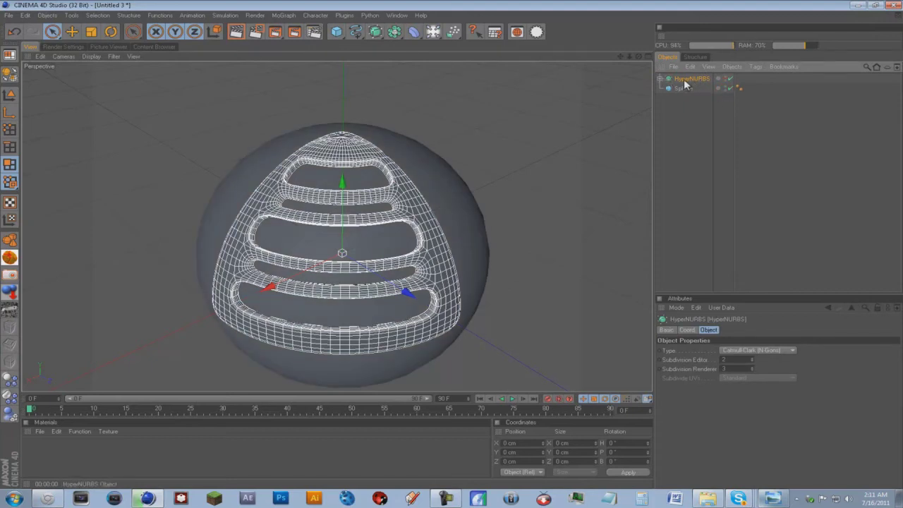
Duplicate the HyperNURBS shell piece and rotate the copy a quarter turn around the vertical axis.
left_click_drag(685, 85, 685, 86, "ctrl")
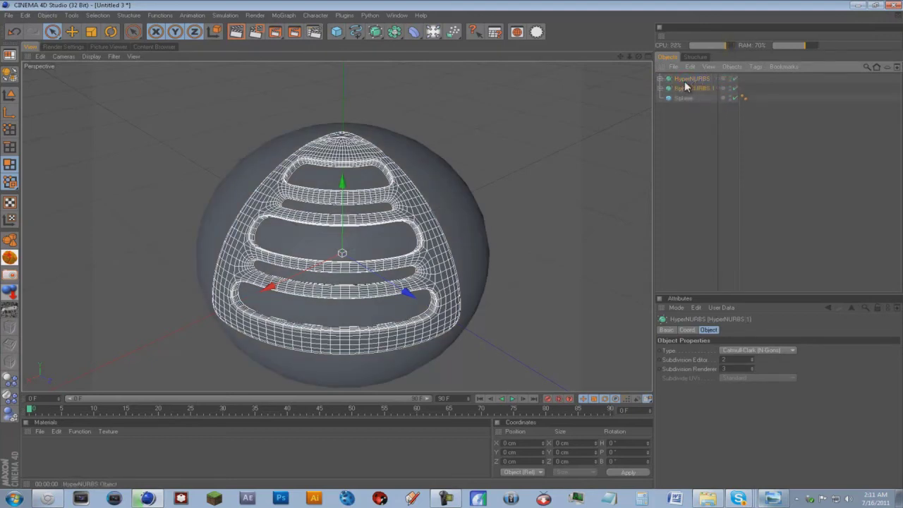
key("r")
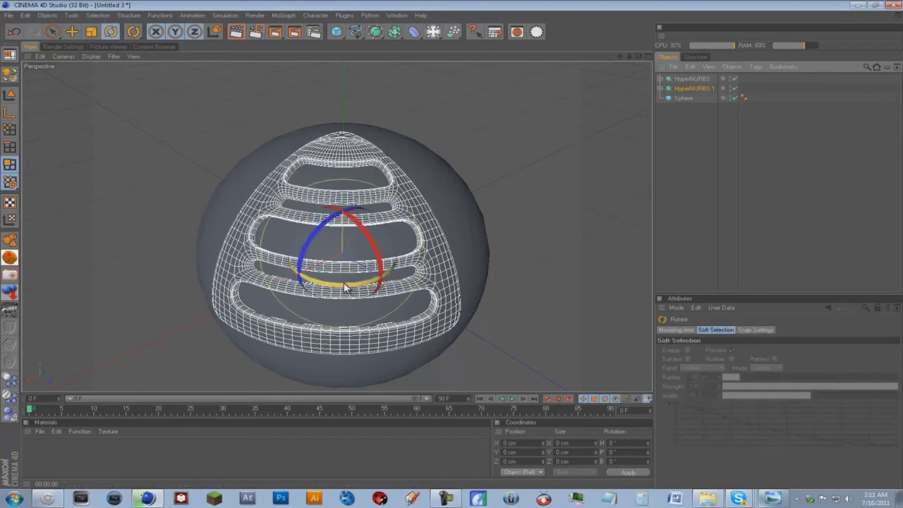
left_click_drag(345, 287, 429, 256)
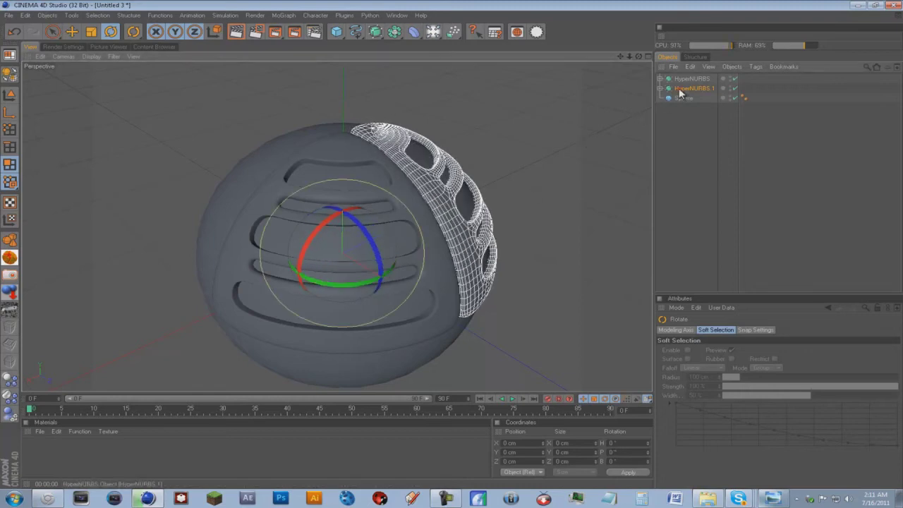
Duplicate the shell piece twice more, rotating each copy another quarter turn around the vertical axis to complete the upper half.
left_click_drag(679, 93, 681, 96, "ctrl")
left_click_drag(360, 281, 433, 235)
left_click_drag(680, 98, 681, 104, "ctrl")
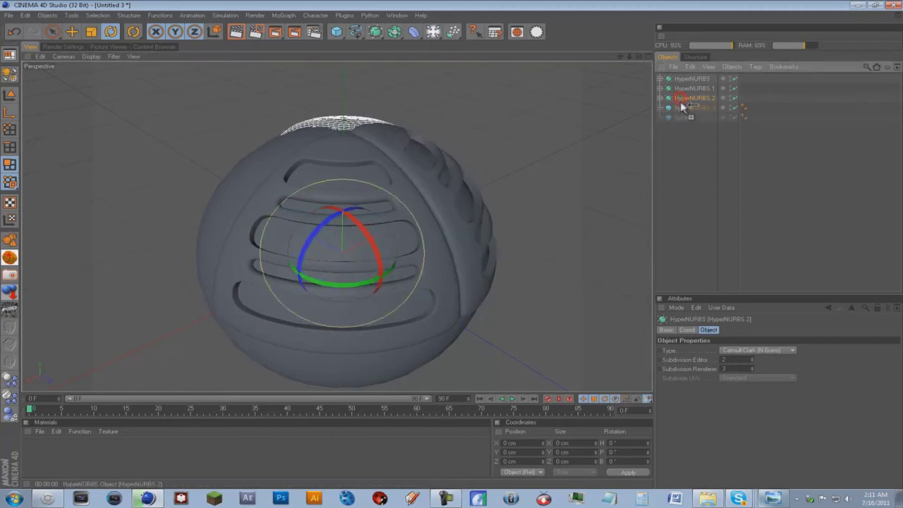
left_click_drag(345, 284, 413, 251)
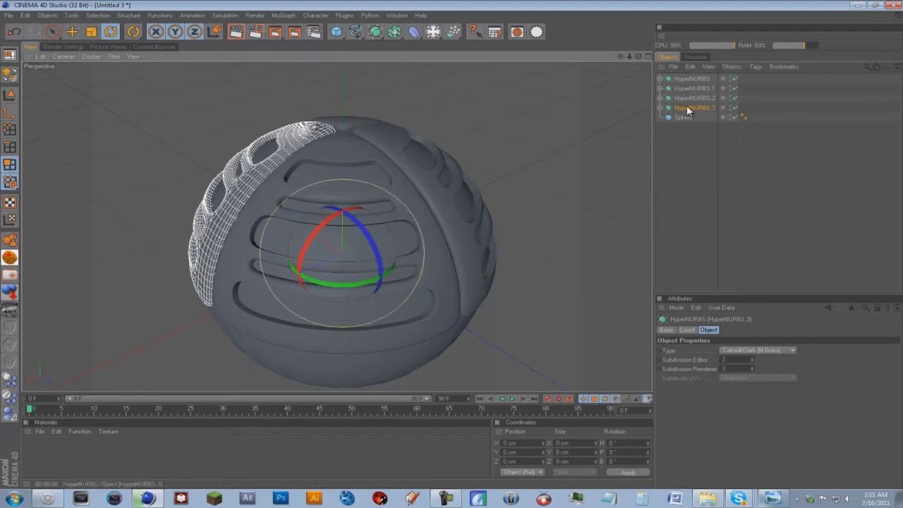
left_click_drag(682, 109, 687, 109, "ctrl")
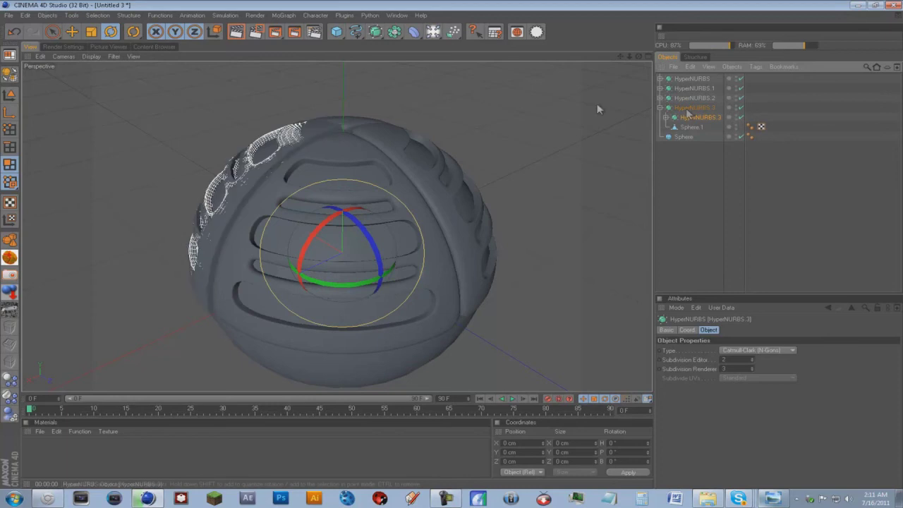
left_click(15, 34)
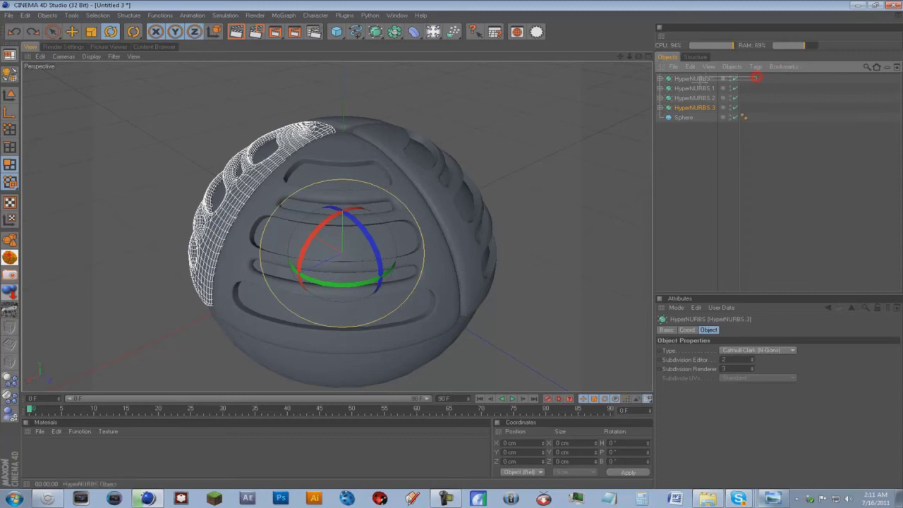
Duplicate all four upper HyperNURBS shell pieces together and flip the copies upside down to form the lower half of the grenade.
left_click_drag(688, 107, 686, 110)
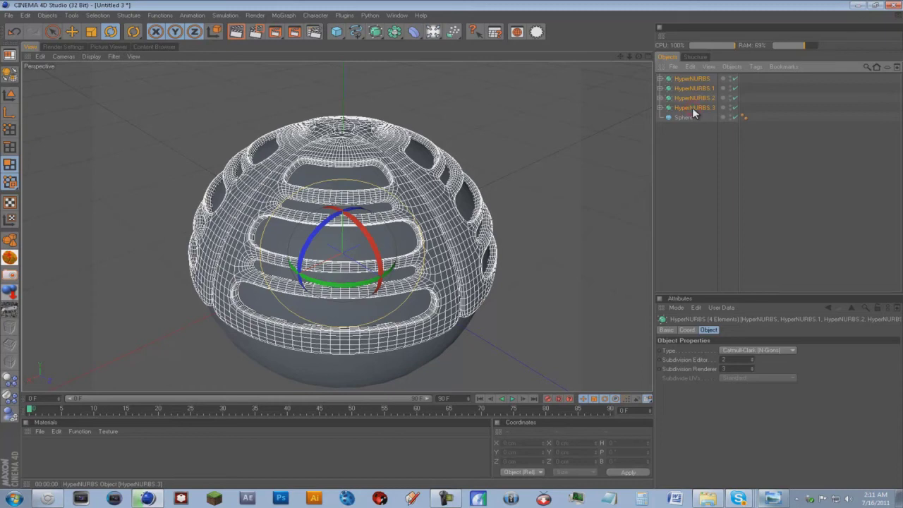
key("ctrl+v")
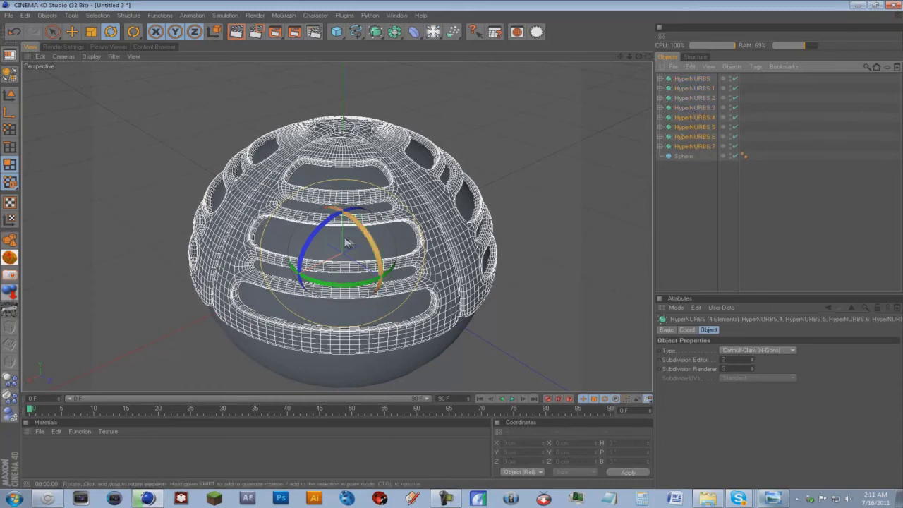
left_click_drag(379, 275, 269, 292)
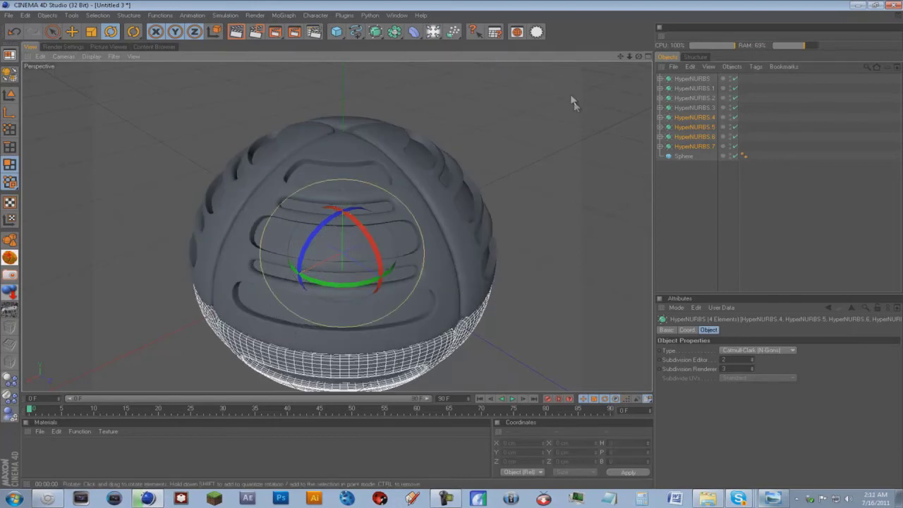
scroll(521, 151, "down", 4)
mouse_move(452, 248)
left_mouse_down("alt")
mouse_move(232, 364)
mouse_move(89, 356)
mouse_move(459, 235)
mouse_move(453, 251)
mouse_move(500, 157)
mouse_move(454, 244)
mouse_move(467, 183)
mouse_move(454, 244)
mouse_move(556, 272)
mouse_move(593, 296)
mouse_move(455, 268)
mouse_move(439, 241)
mouse_move(489, 254)
mouse_move(531, 238)
mouse_move(444, 234)
mouse_move(449, 243)
mouse_move(511, 247)
mouse_move(464, 250)
mouse_move(624, 264)
mouse_move(452, 247)
mouse_move(459, 239)
left_mouse_up("alt")
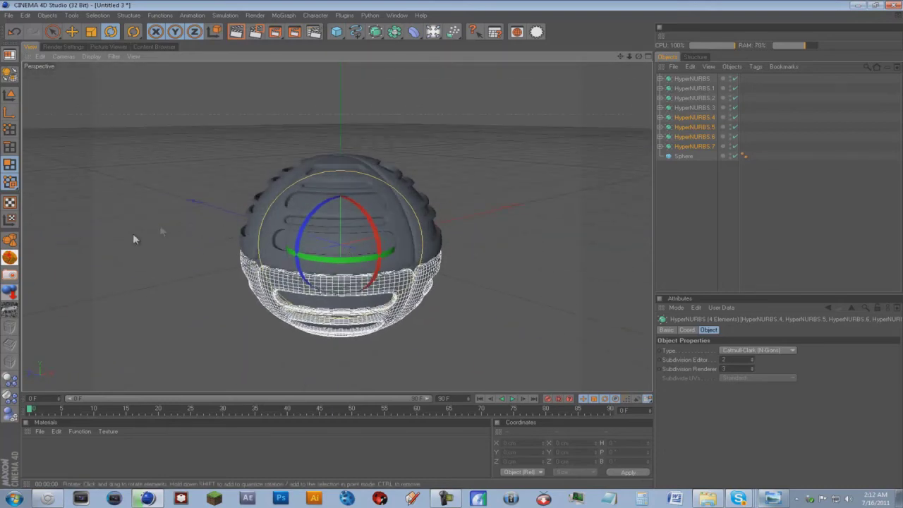
left_click(335, 33)
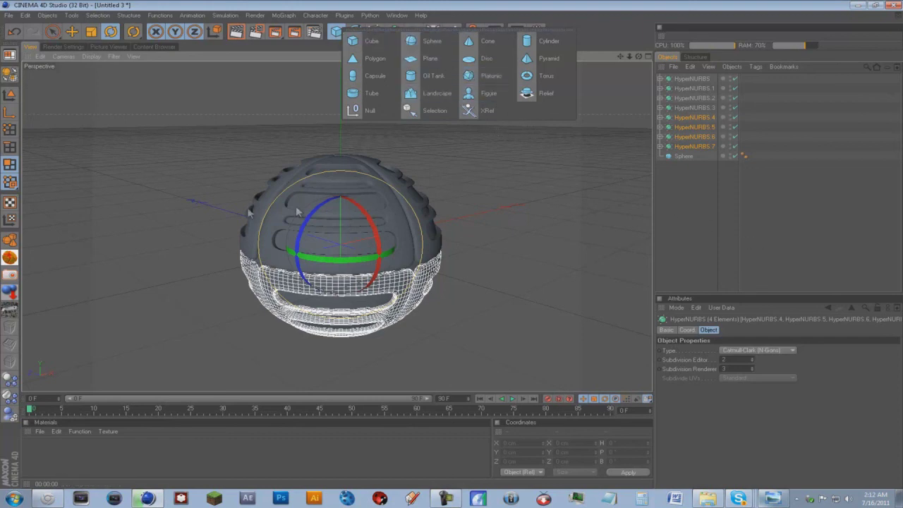
left_click(755, 224)
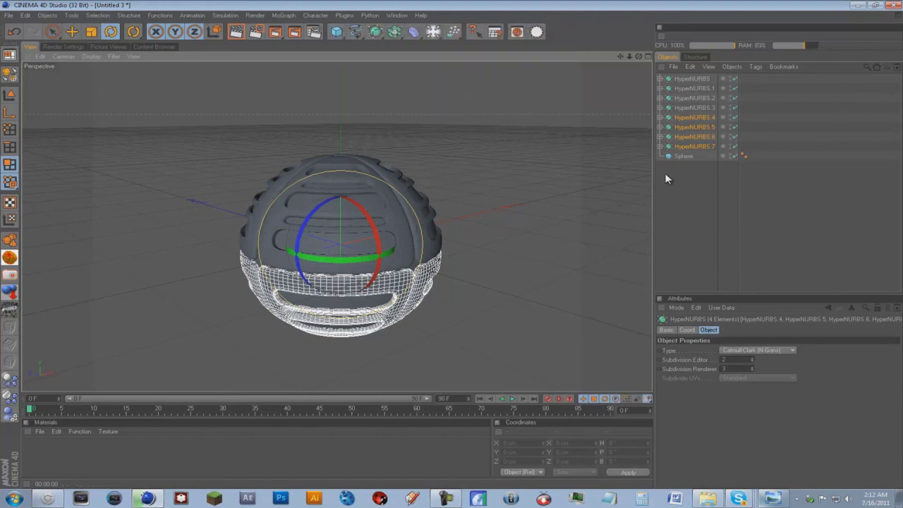
Group all eight HyperNURBS shell pieces and the inner sphere under one null object.
left_click_drag(691, 196, 705, 154)
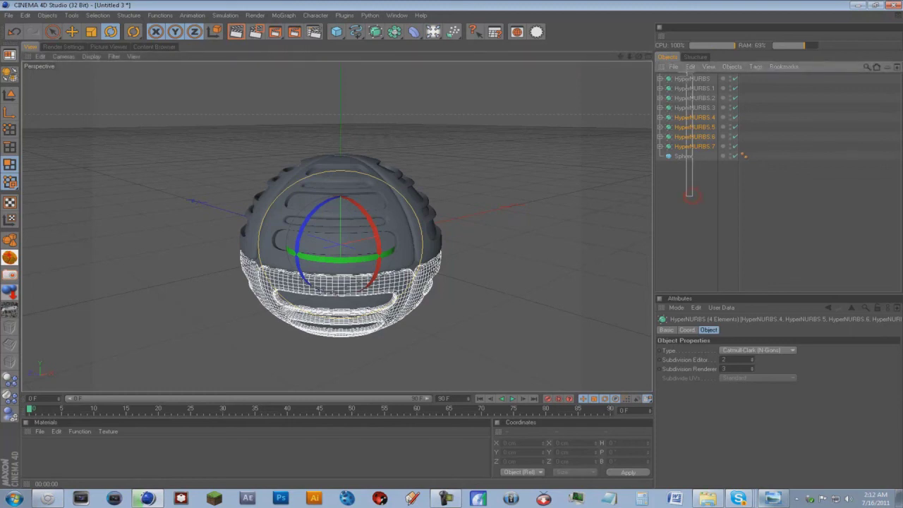
left_click_drag(687, 73, 686, 71)
key("alt+g")
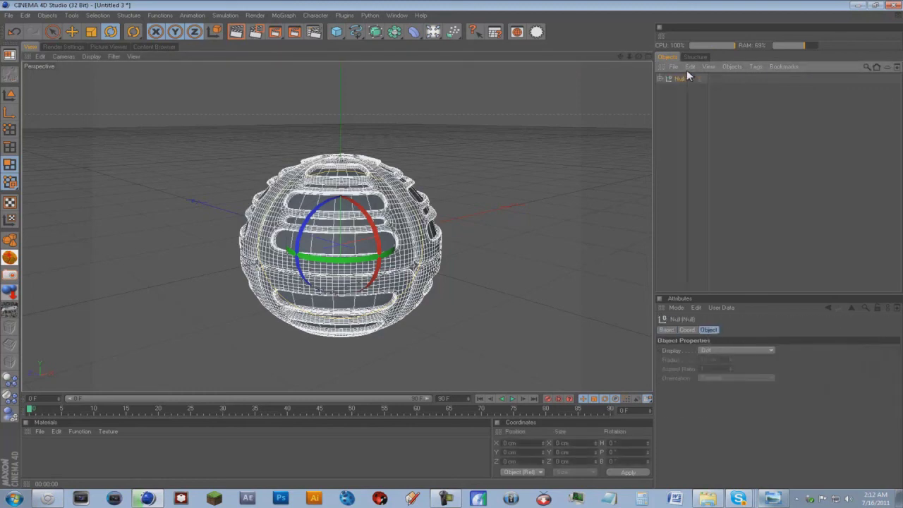